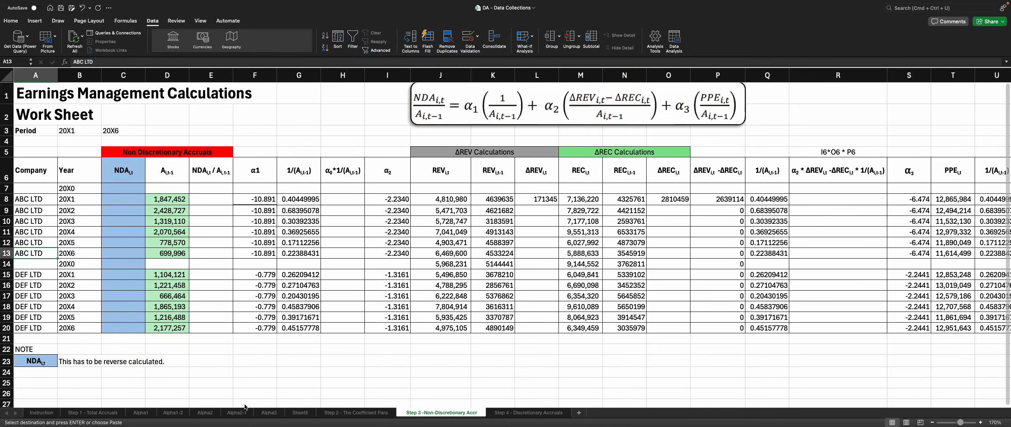
- Compare the Step 2 coefficient sheet with the Step 3 non-discretionary accruals sheet and examine the latter's row 8 columns
{"action": "left_click", "coordinate": [349, 413]}
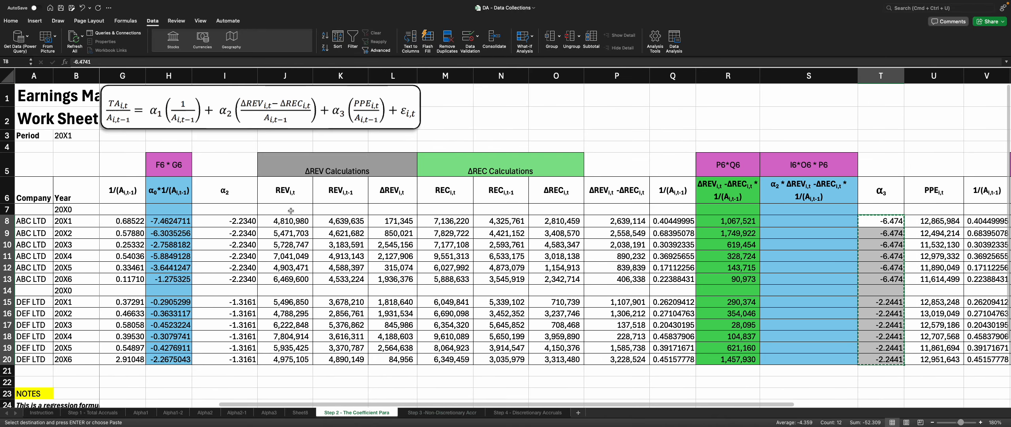
{"action": "left_click", "coordinate": [442, 414]}
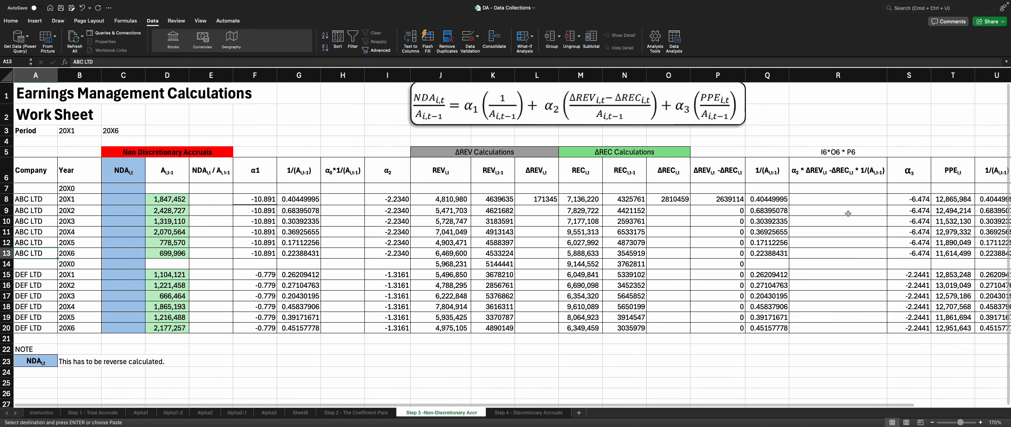
{"action": "left_click", "coordinate": [613, 198]}
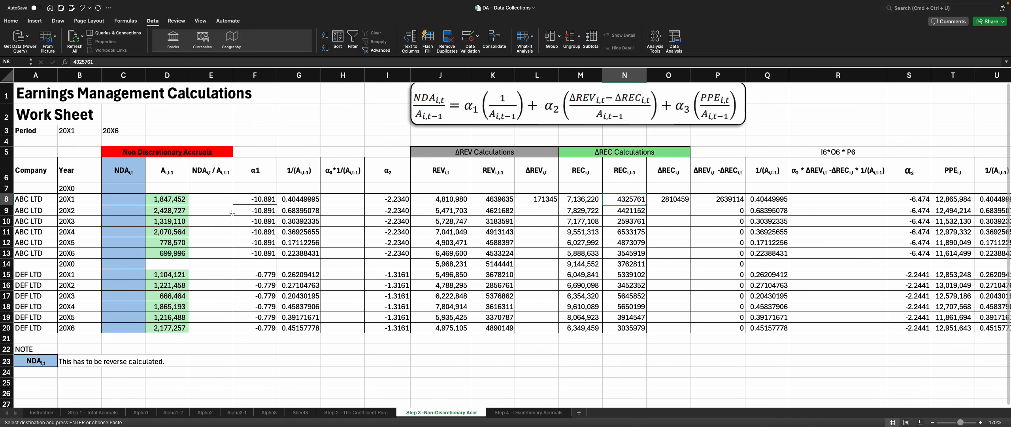
{"action": "left_click", "coordinate": [859, 204]}
{"action": "scroll", "coordinate": [859, 204], "scroll_direction": "right", "scroll_amount": 4}
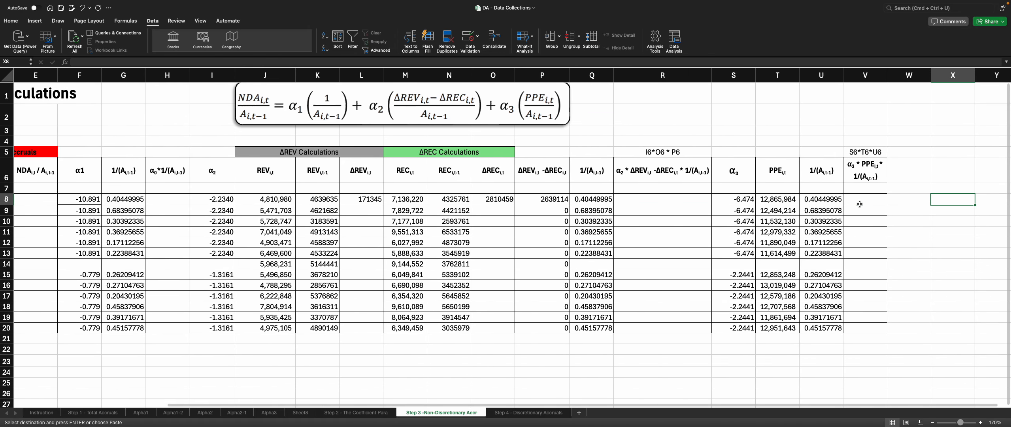
{"action": "left_click", "coordinate": [863, 197]}
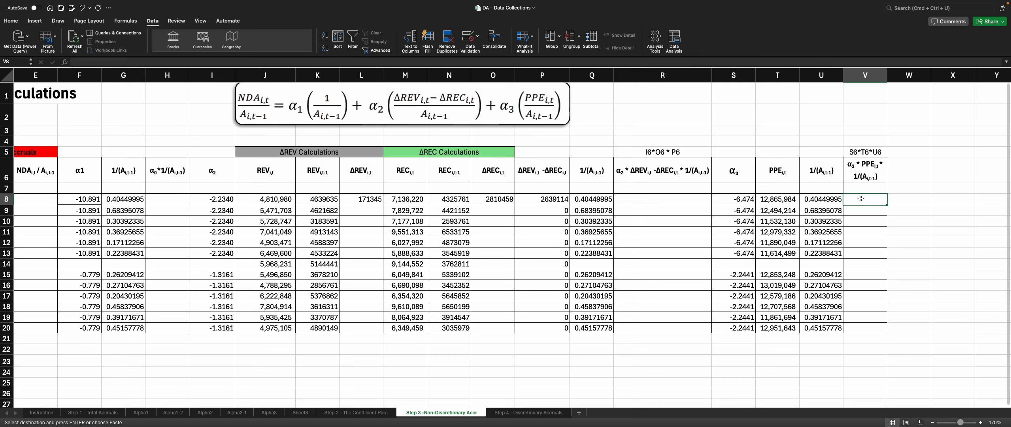
{"action": "key", "text": "Left"}
{"action": "key", "text": "Left"}
{"action": "key", "text": "Left"}
{"action": "key", "text": "Left"}
{"action": "key", "text": "Left"}
{"action": "key", "text": "Left"}
{"action": "key", "text": "Left"}
{"action": "key", "text": "Left"}
{"action": "key", "text": "Left"}
{"action": "key", "text": "Left"}
{"action": "key", "text": "Left"}
{"action": "key", "text": "Left"}
{"action": "key", "text": "Left"}
{"action": "key", "text": "Left"}
{"action": "key", "text": "Left"}
{"action": "key", "text": "Left"}
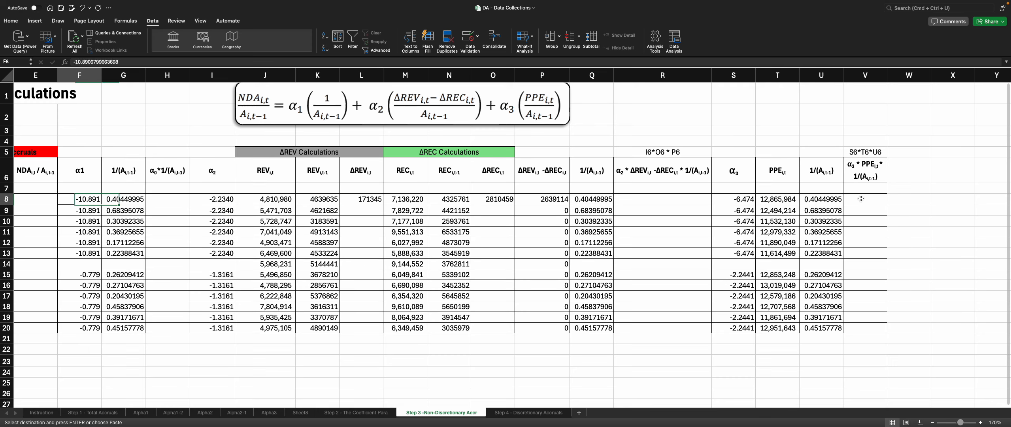
{"action": "key", "text": "Left"}
{"action": "key", "text": "Left"}
{"action": "key", "text": "Left"}
{"action": "key", "text": "Left"}
{"action": "key", "text": "Left"}
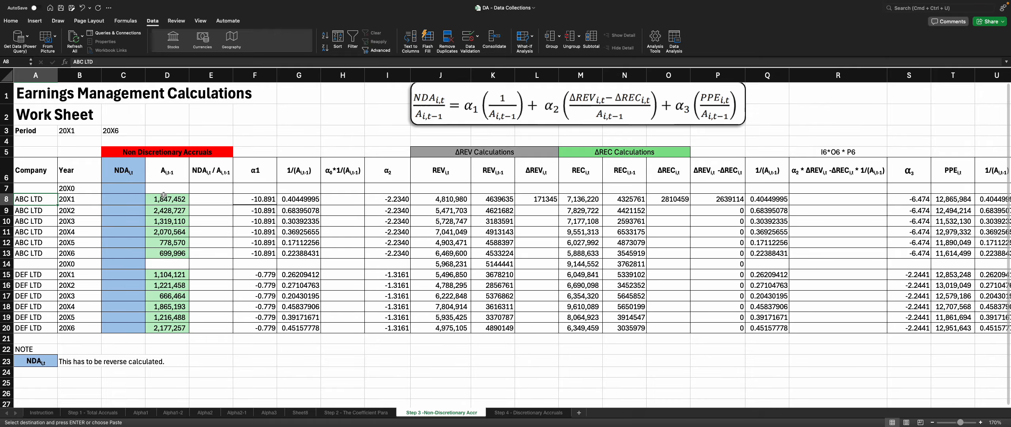
{"action": "left_click_drag", "start_coordinate": [213, 175], "coordinate": [196, 329]}
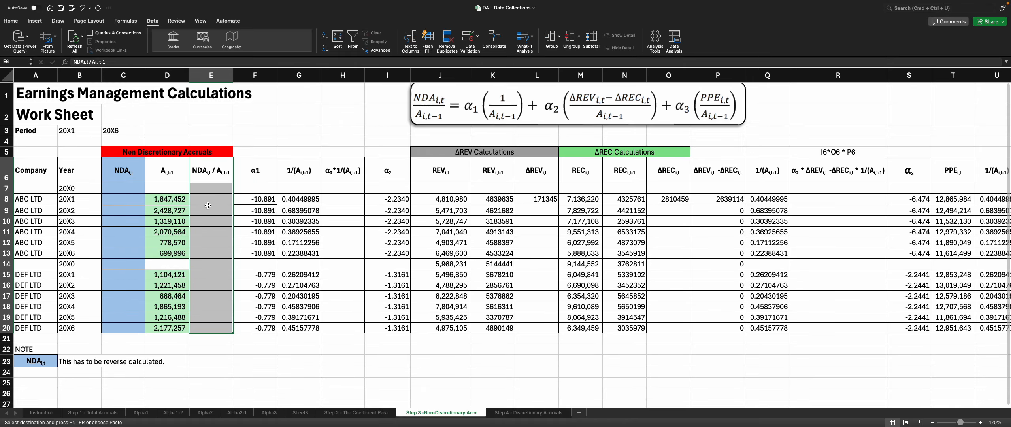
{"action": "left_click", "coordinate": [202, 190]}
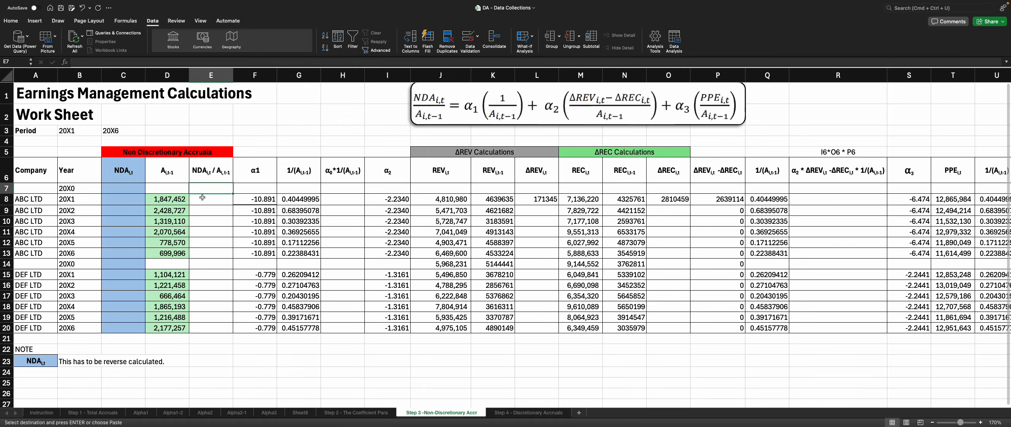
{"action": "left_click", "coordinate": [202, 197]}
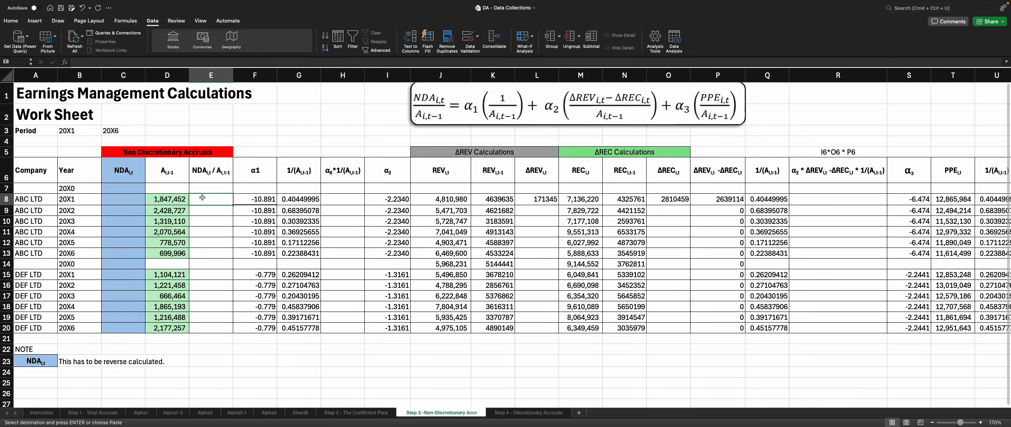
- Enter the formula =F8*G8 in H8 to multiply the first coefficient by 1/(A i,t-1) for ABC LTD 20X1
{"action": "left_click", "coordinate": [356, 199]}
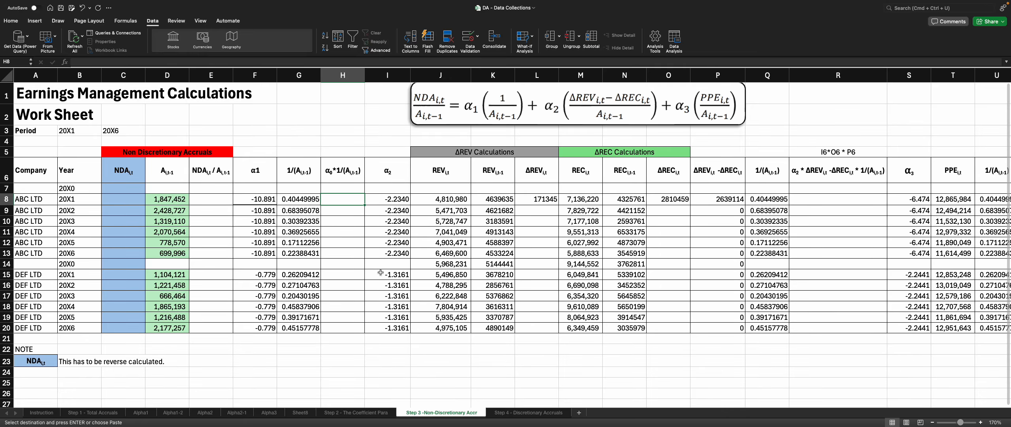
{"action": "type", "text": "="}
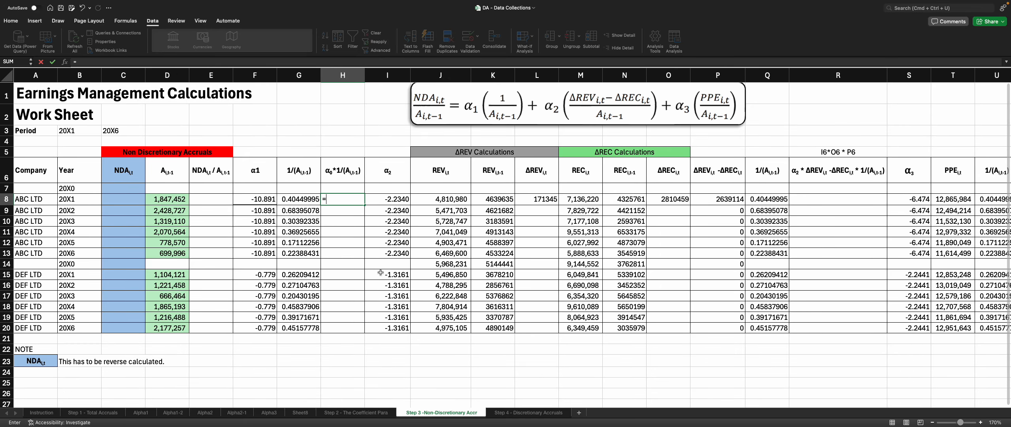
{"action": "key", "text": "Left"}
{"action": "key", "text": "Left"}
{"action": "type", "text": "("}
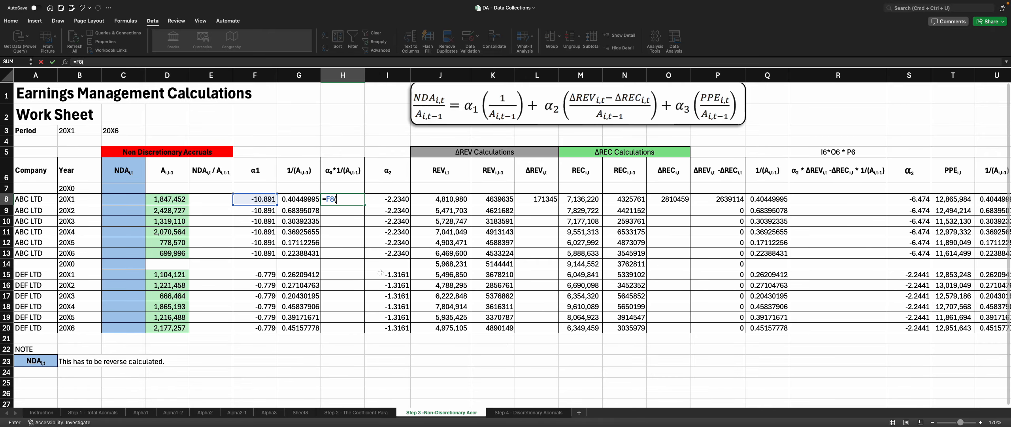
{"action": "key", "text": "Left"}
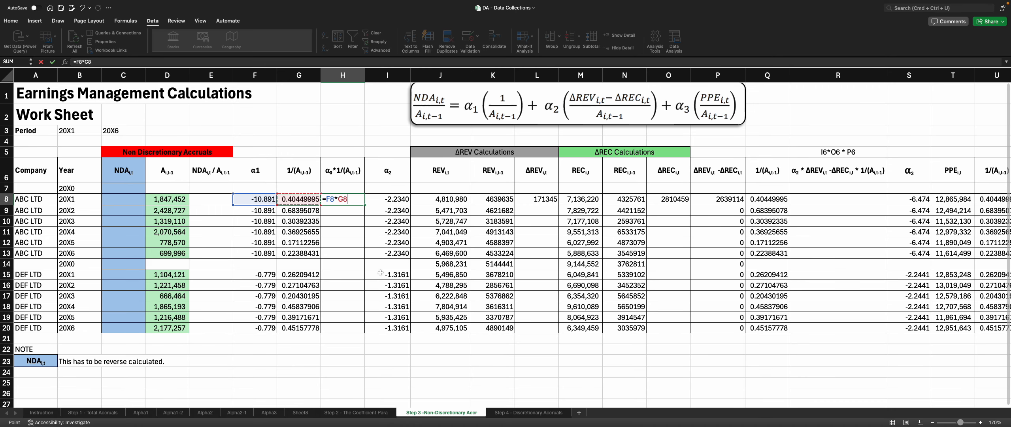
{"action": "key", "text": "Return"}
- Fill the H8 formula down to H20 and clear the result in the blank 20X0 row at H14
{"action": "left_click", "coordinate": [358, 201]}
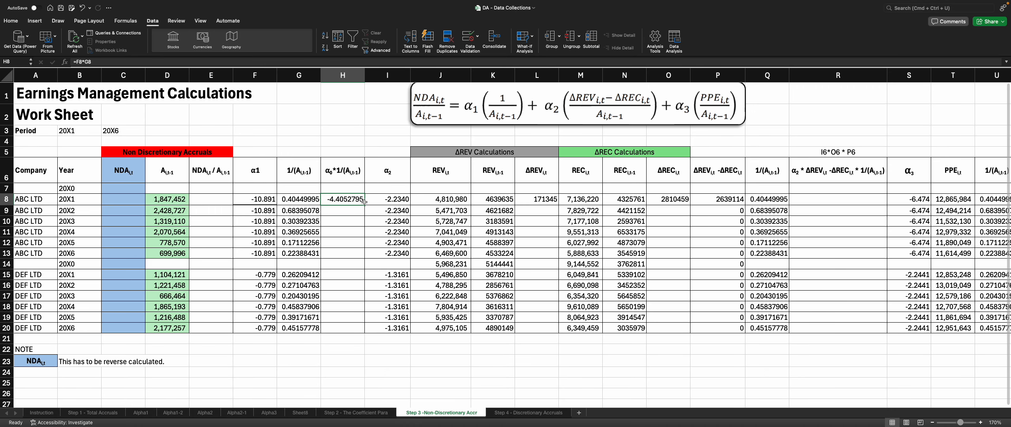
{"action": "left_click_drag", "start_coordinate": [367, 206], "coordinate": [358, 296]}
{"action": "left_click", "coordinate": [360, 200]}
{"action": "left_click_drag", "start_coordinate": [363, 204], "coordinate": [364, 333]}
{"action": "left_click", "coordinate": [357, 267]}
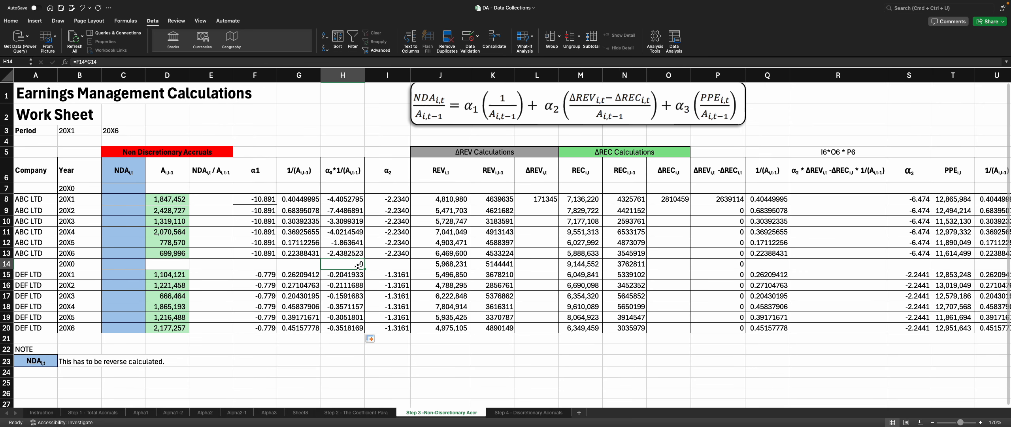
{"action": "key", "text": "Delete"}
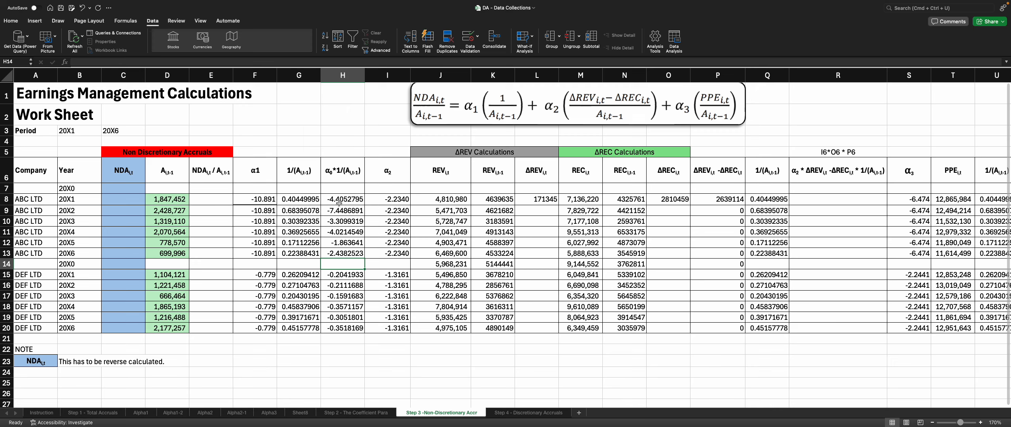
- Reduce the values in H8:H20 to four decimal places
{"action": "left_click_drag", "start_coordinate": [339, 203], "coordinate": [344, 329]}
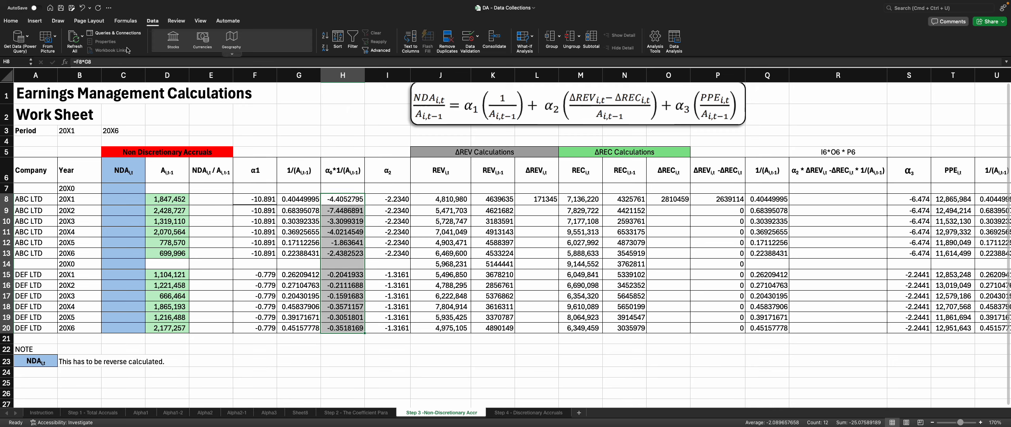
{"action": "left_click", "coordinate": [11, 21]}
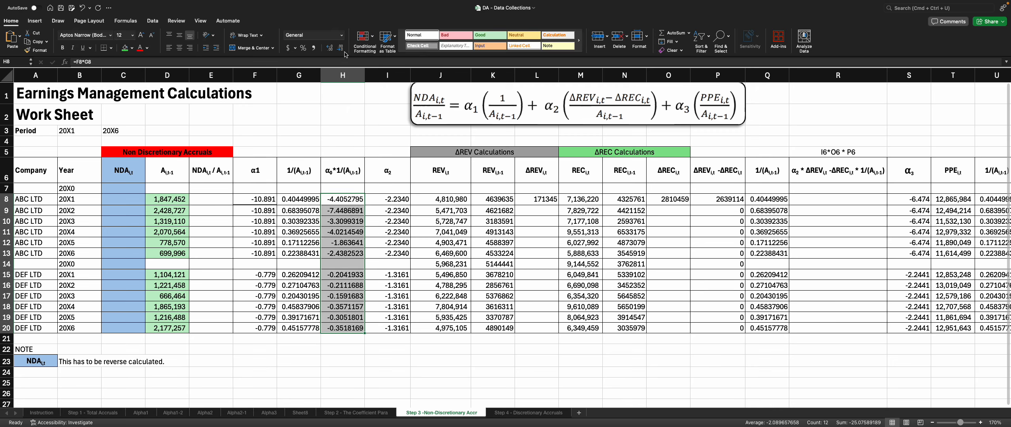
{"action": "left_click", "coordinate": [340, 47]}
{"action": "left_click", "coordinate": [340, 47]}
{"action": "left_click", "coordinate": [339, 48]}
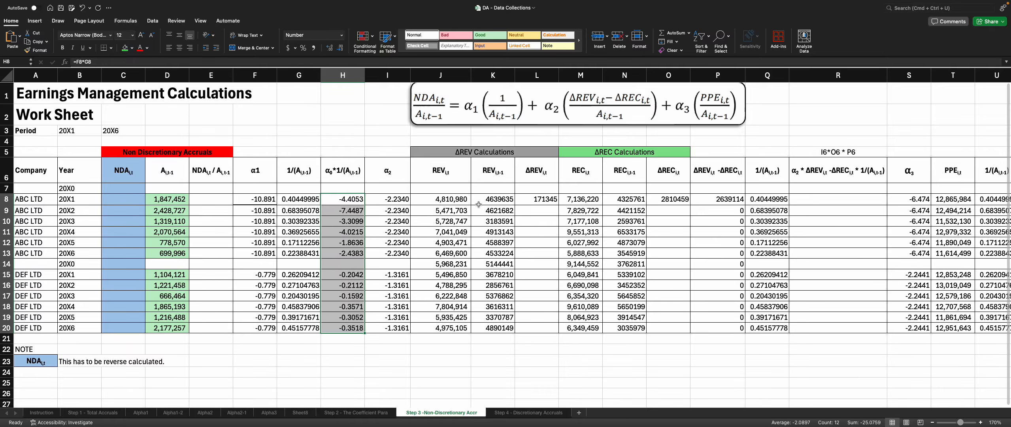
- Format the prior-year revenues in K8:K20 and the ΔREV value in L8 with thousands separators and no decimals
{"action": "left_click_drag", "start_coordinate": [478, 204], "coordinate": [490, 328]}
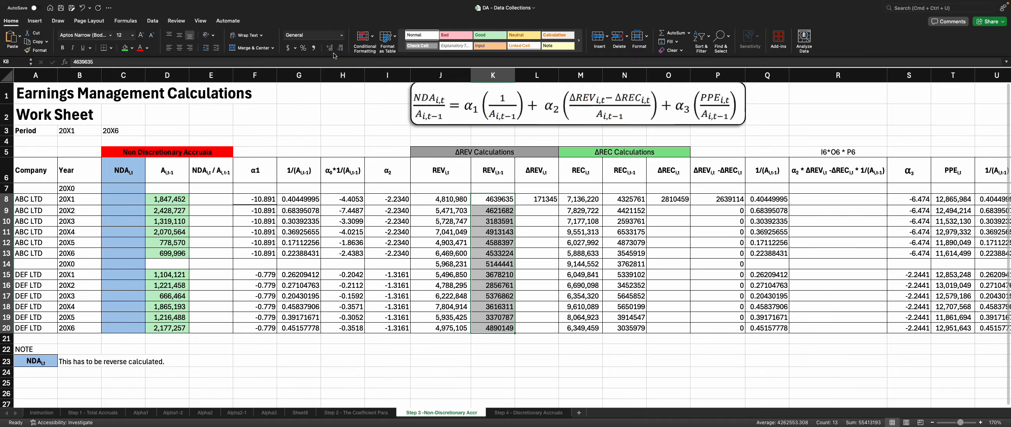
{"action": "left_click", "coordinate": [313, 47]}
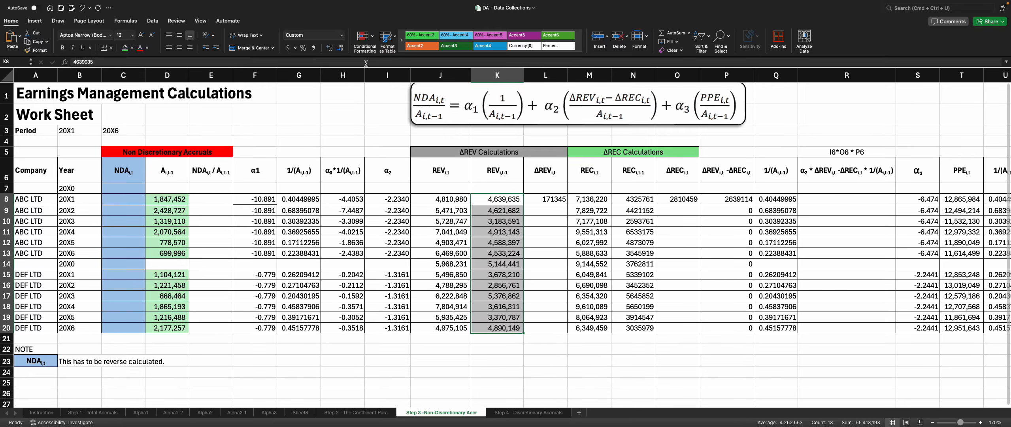
{"action": "left_click", "coordinate": [540, 198]}
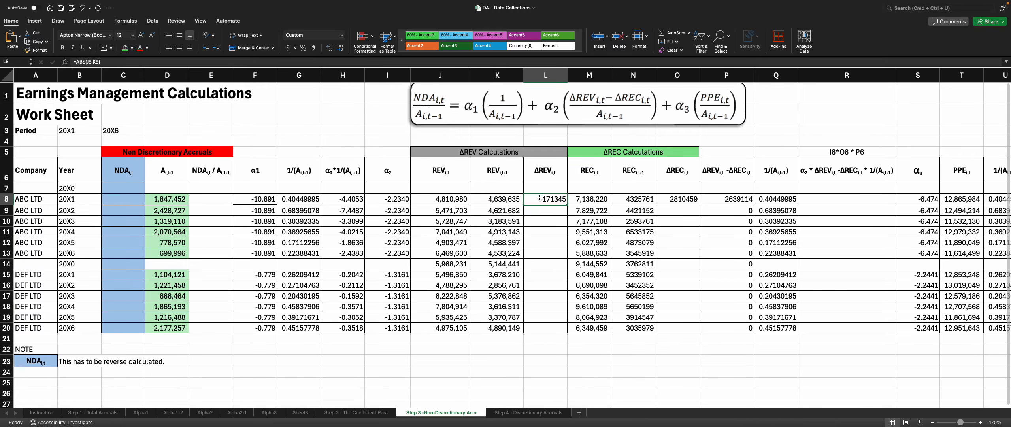
{"action": "left_click", "coordinate": [314, 48]}
{"action": "left_click", "coordinate": [339, 48]}
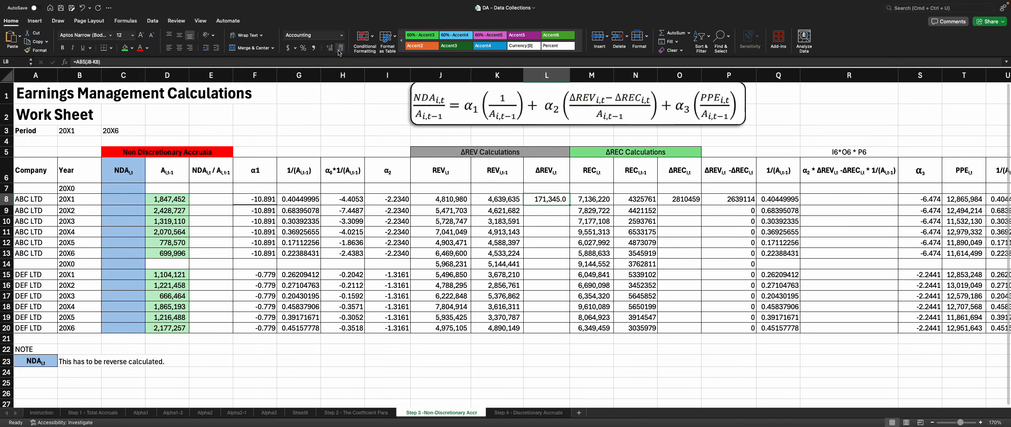
{"action": "left_click", "coordinate": [339, 50]}
- Fill the ΔREV formula from L8 down to L20 and clear the 20X0 entries in J14:N14 and P14
{"action": "left_click_drag", "start_coordinate": [569, 205], "coordinate": [565, 332]}
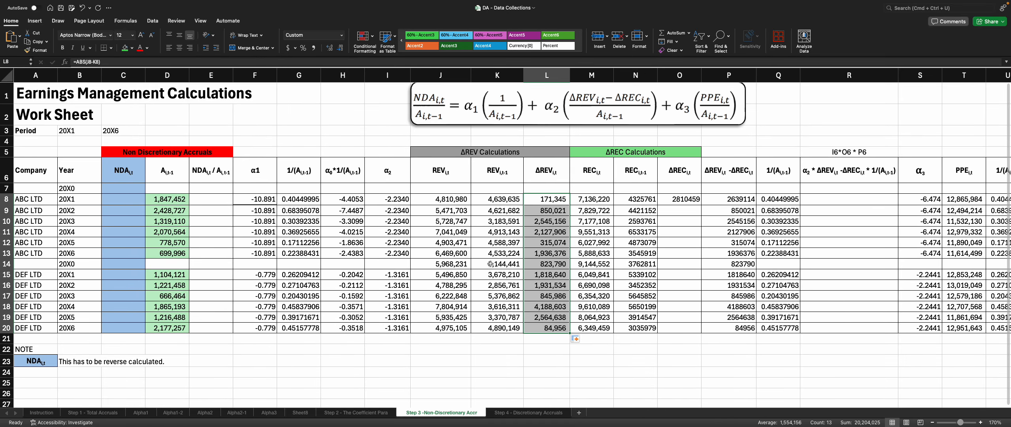
{"action": "left_click_drag", "start_coordinate": [491, 264], "coordinate": [406, 266]}
{"action": "key", "text": "Delete"}
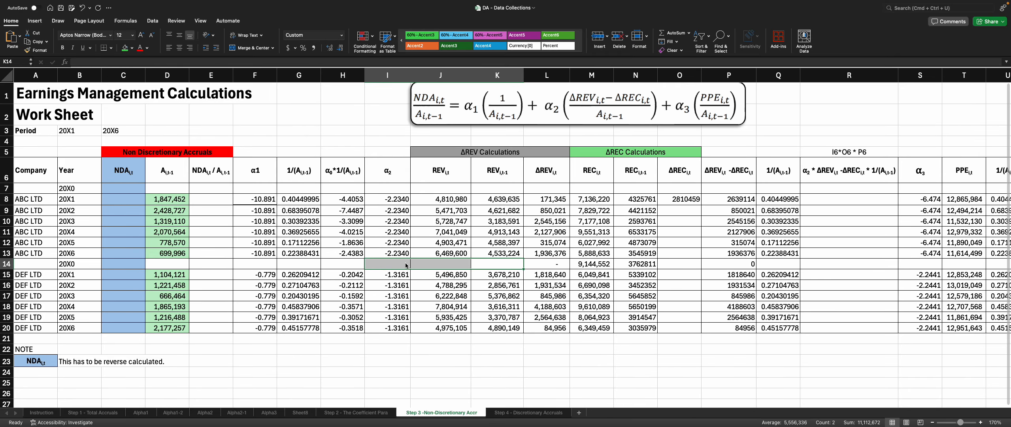
{"action": "left_click_drag", "start_coordinate": [580, 264], "coordinate": [757, 264]}
{"action": "type", "text": "4"}
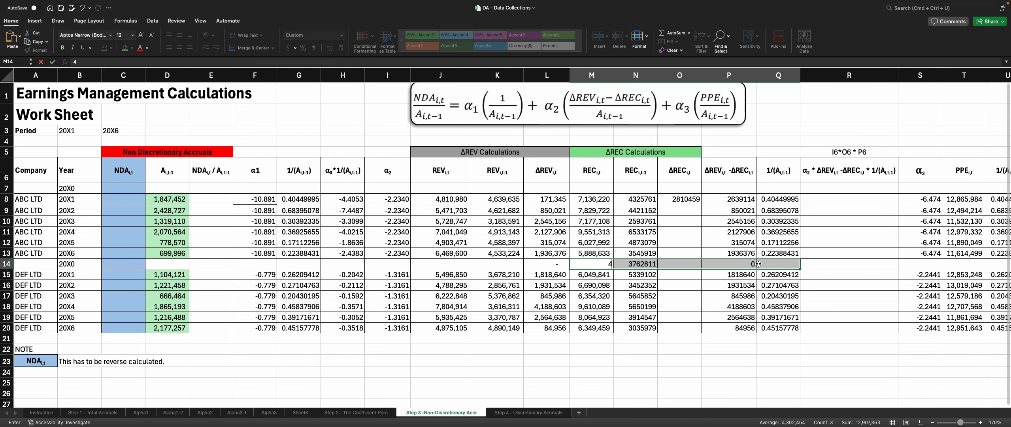
{"action": "left_click", "coordinate": [706, 293]}
{"action": "left_click_drag", "start_coordinate": [633, 261], "coordinate": [577, 261]}
{"action": "key", "text": "Delete"}
{"action": "left_click", "coordinate": [556, 264]}
{"action": "key", "text": "Delete"}
{"action": "left_click", "coordinate": [736, 264]}
{"action": "key", "text": "Delete"}
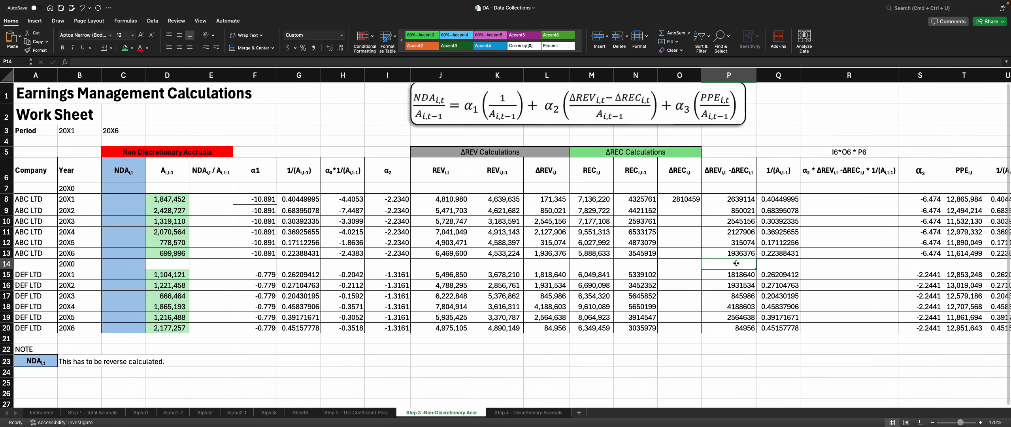
- Format the ΔREV - ΔREC values in P8:P20 and the ΔREC value in O8 with thousands separators and no decimals
{"action": "left_click_drag", "start_coordinate": [727, 203], "coordinate": [729, 330]}
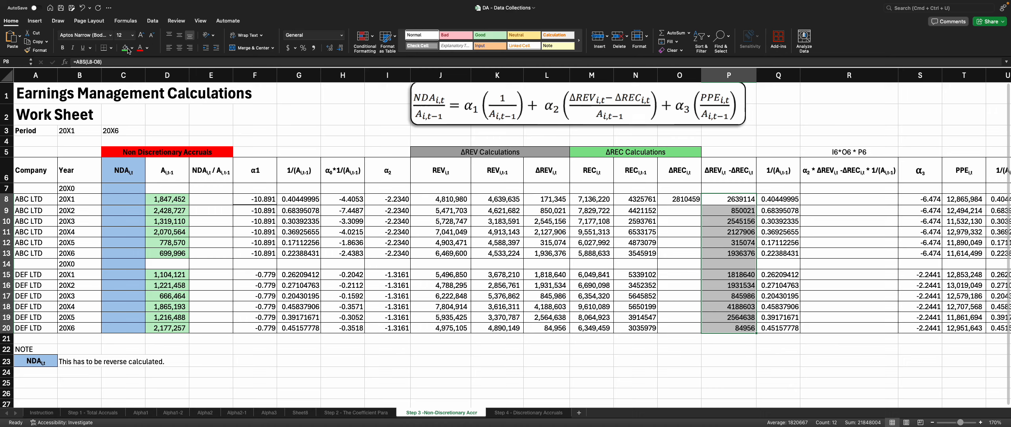
{"action": "left_click", "coordinate": [314, 48]}
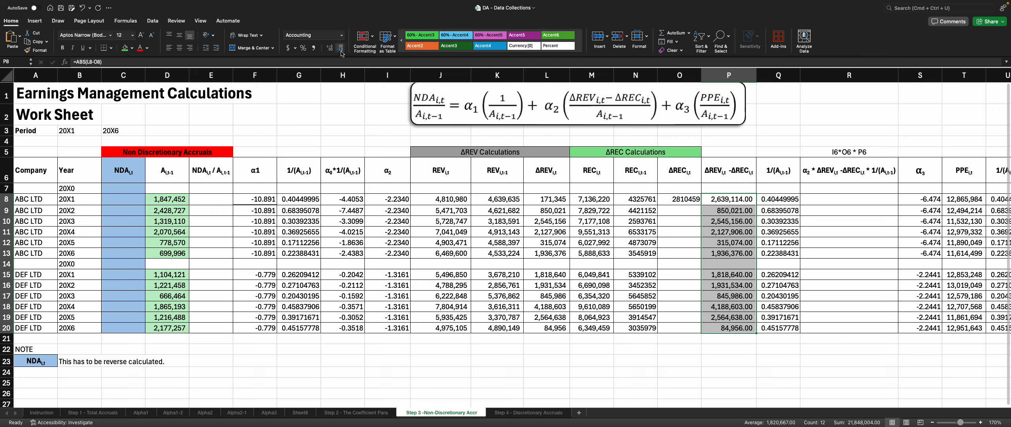
{"action": "left_click", "coordinate": [341, 48]}
{"action": "left_click", "coordinate": [341, 49]}
{"action": "key", "text": "Left"}
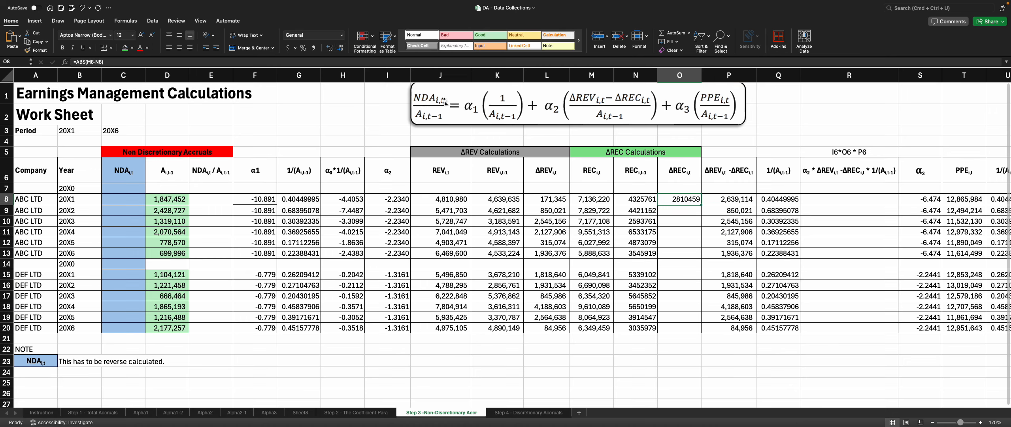
{"action": "left_click", "coordinate": [314, 48]}
{"action": "left_click", "coordinate": [340, 48]}
{"action": "left_click", "coordinate": [341, 48]}
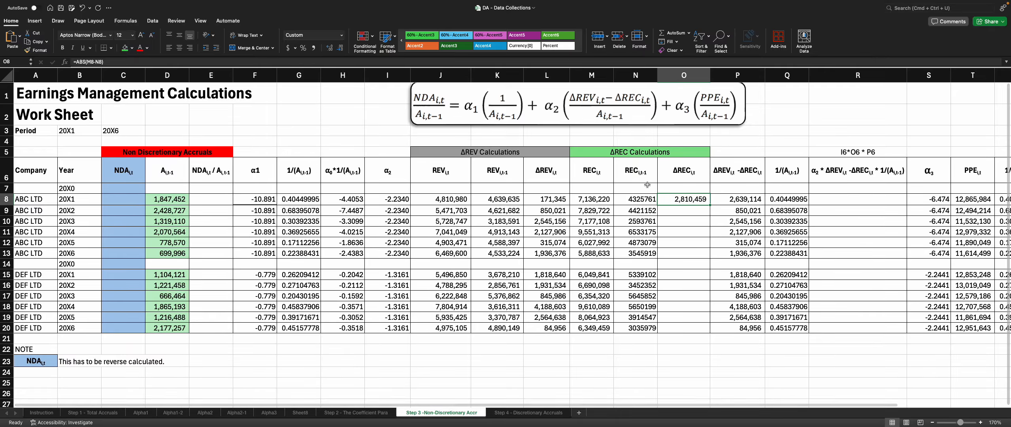
- Fill the ΔREC formula from O8 down to O20 and clear the result in O14
{"action": "left_click_drag", "start_coordinate": [711, 205], "coordinate": [710, 328]}
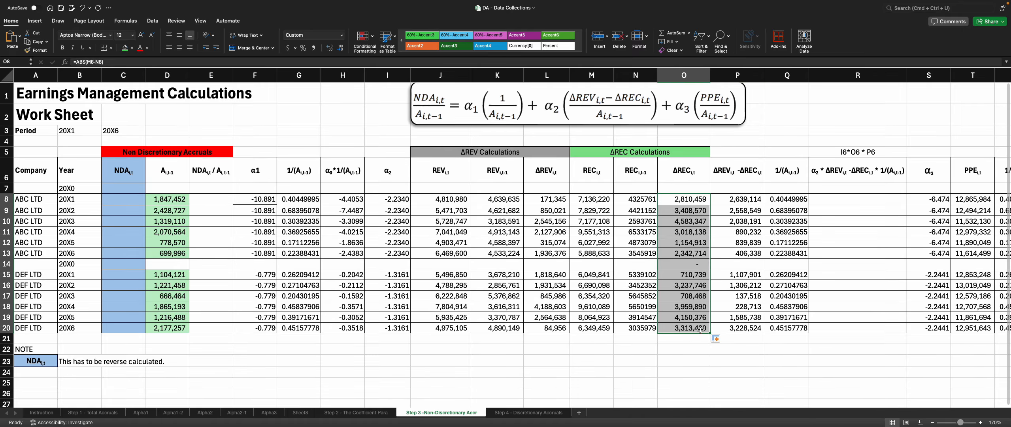
{"action": "left_click", "coordinate": [710, 264]}
{"action": "key", "text": "Delete"}
{"action": "key", "text": "Right"}
{"action": "key", "text": "Right"}
{"action": "key", "text": "Right"}
{"action": "key", "text": "Right"}
{"action": "key", "text": "Right"}
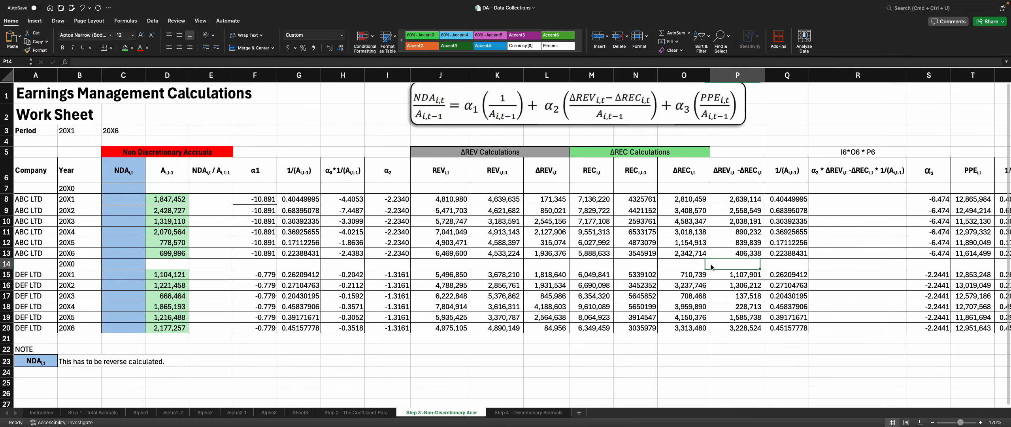
{"action": "left_click", "coordinate": [832, 207]}
- Shade the 1/(A), ΔREV - ΔREC and α2 columns, rows 6 to 20 of Q, P and I, with green fill
{"action": "left_click_drag", "start_coordinate": [786, 170], "coordinate": [786, 329]}
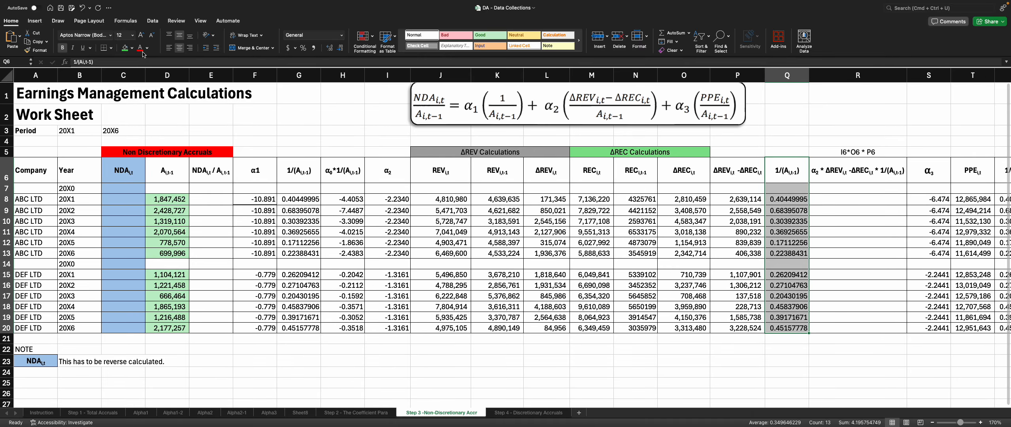
{"action": "left_click", "coordinate": [124, 48]}
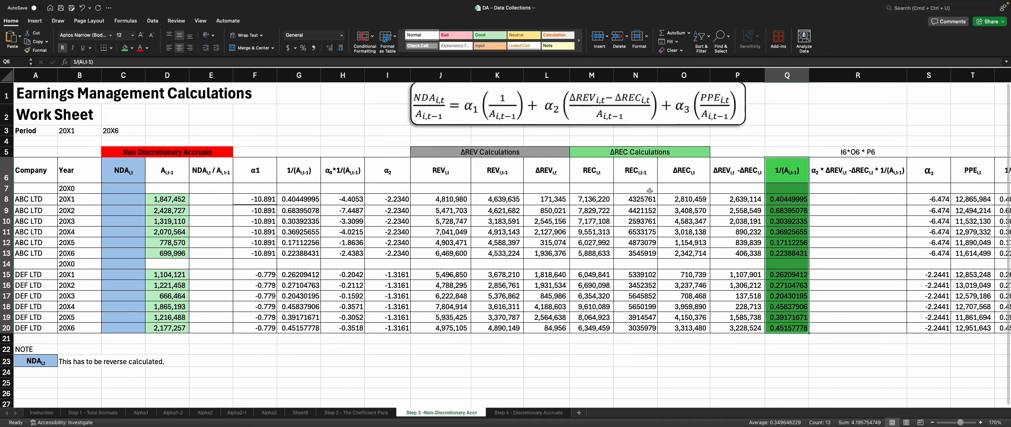
{"action": "left_click_drag", "start_coordinate": [723, 170], "coordinate": [723, 321]}
{"action": "left_click", "coordinate": [125, 47]}
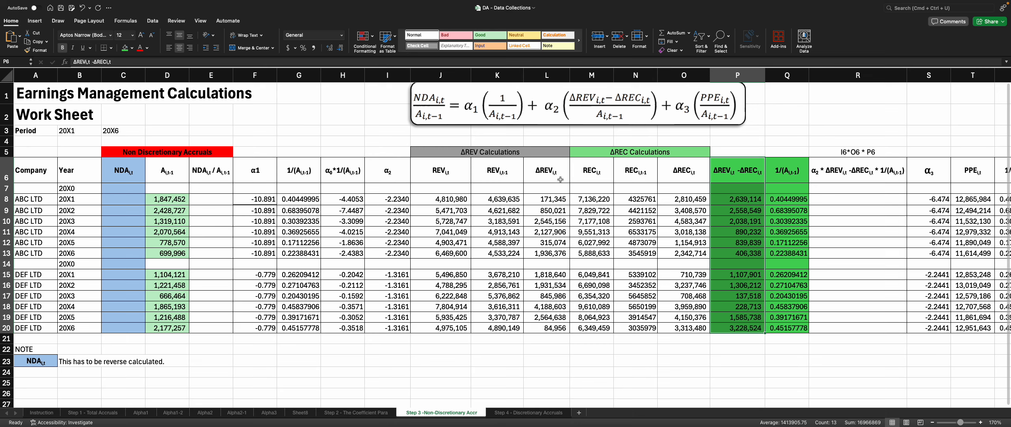
{"action": "left_click_drag", "start_coordinate": [387, 174], "coordinate": [389, 328]}
{"action": "left_click", "coordinate": [125, 48]}
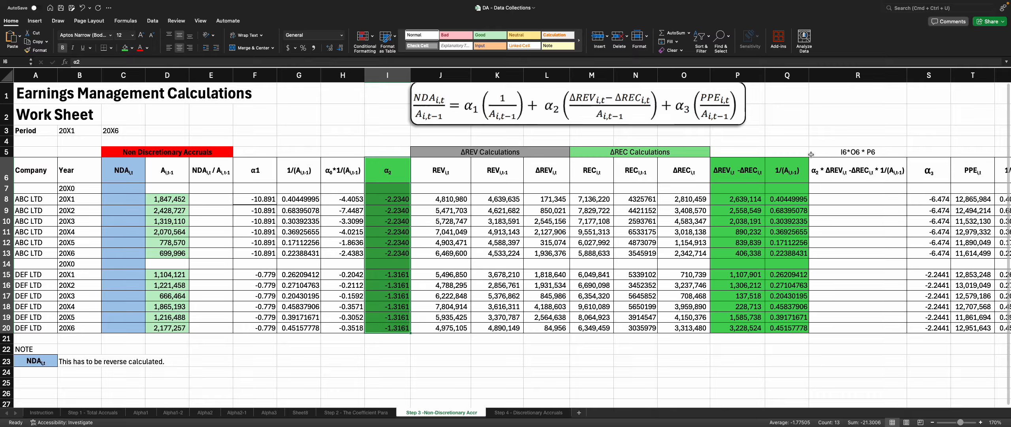
- Correct the calculation note in R5 to read I6*P6 * Q6
{"action": "double_click", "coordinate": [854, 150]}
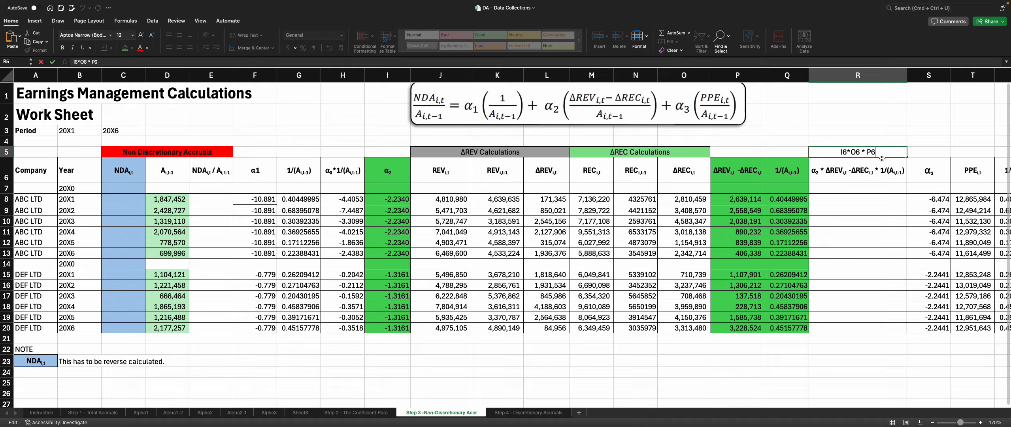
{"action": "left_click", "coordinate": [855, 152]}
{"action": "key", "text": "BackSpace"}
{"action": "type", "text": "P"}
{"action": "left_click", "coordinate": [872, 153]}
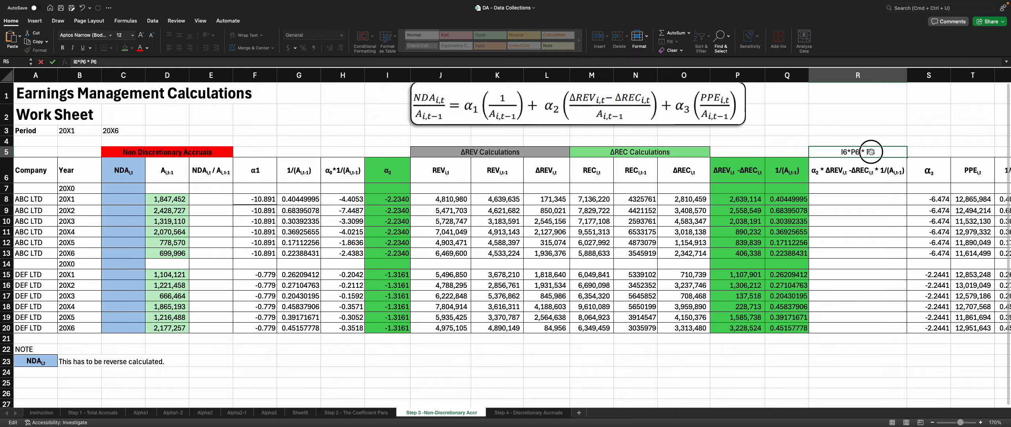
{"action": "key", "text": "BackSpace"}
{"action": "type", "text": "Q"}
{"action": "key", "text": "Return"}
- Enter the formula =I8*P8*Q8 in R8 for the α2 * ΔREV - ΔREC * 1/(A) term
{"action": "key", "text": "Return"}
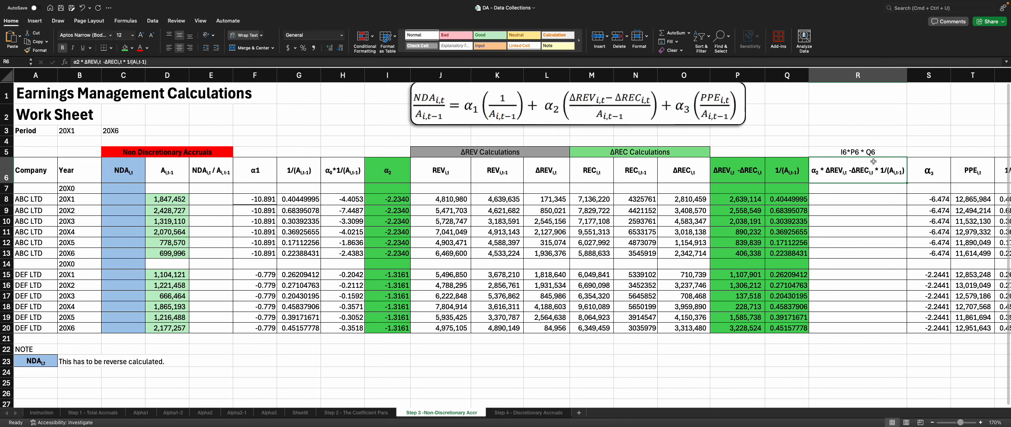
{"action": "key", "text": "Return"}
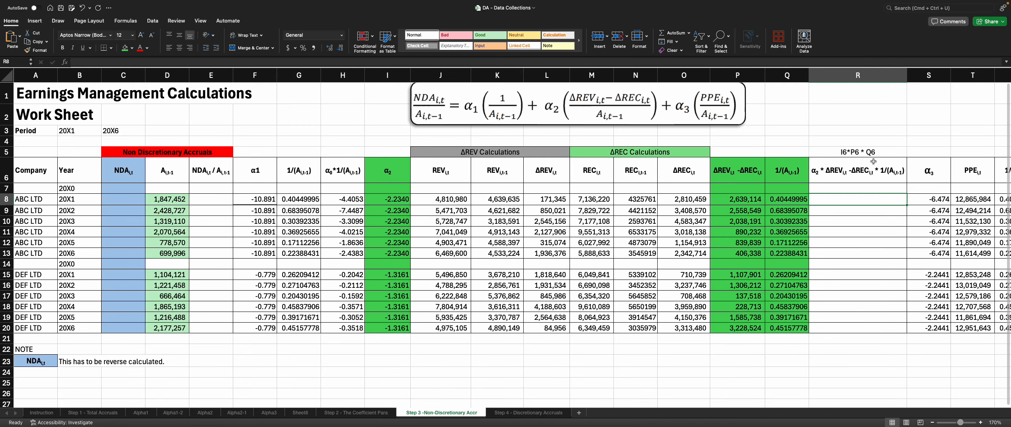
{"action": "type", "text": "="}
{"action": "key", "text": "Left"}
{"action": "key", "text": "Left"}
{"action": "key", "text": "Left"}
{"action": "key", "text": "Left"}
{"action": "key", "text": "Left"}
{"action": "key", "text": "Left"}
{"action": "key", "text": "Left"}
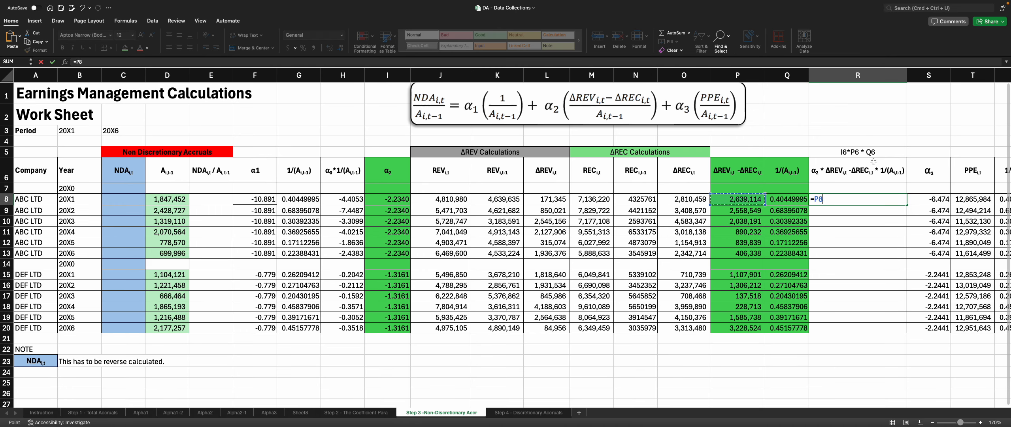
{"action": "key", "text": "Left"}
{"action": "key", "text": "Left"}
{"action": "key", "text": "Left"}
{"action": "key", "text": "Right"}
{"action": "type", "text": "*"}
{"action": "key", "text": "Left"}
{"action": "key", "text": "Left"}
{"action": "type", "text": "*"}
{"action": "key", "text": "Left"}
{"action": "key", "text": "Return"}
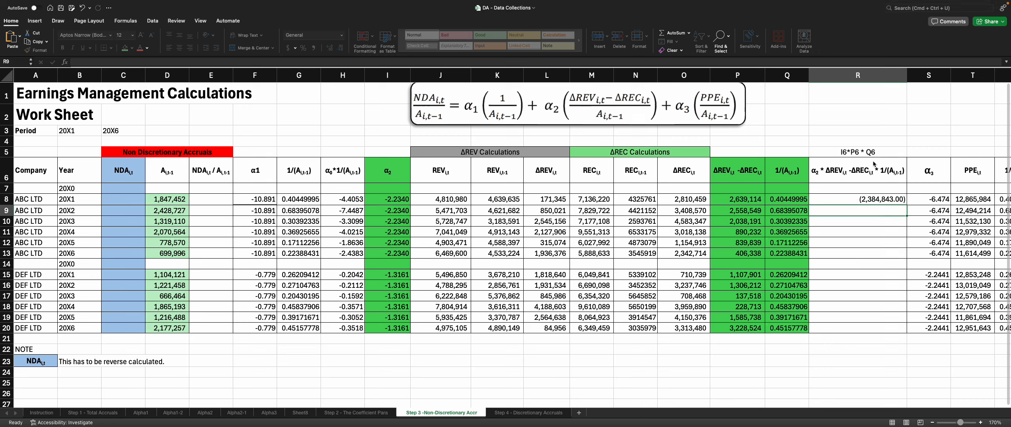
- Fill the R8 formula down to R13 and copy it into R15:R20 for DEF LTD
{"action": "left_click", "coordinate": [869, 198]}
{"action": "left_click_drag", "start_coordinate": [906, 204], "coordinate": [863, 325]}
{"action": "left_click", "coordinate": [878, 255]}
{"action": "key", "text": "super+c"}
{"action": "key", "text": "Return"}
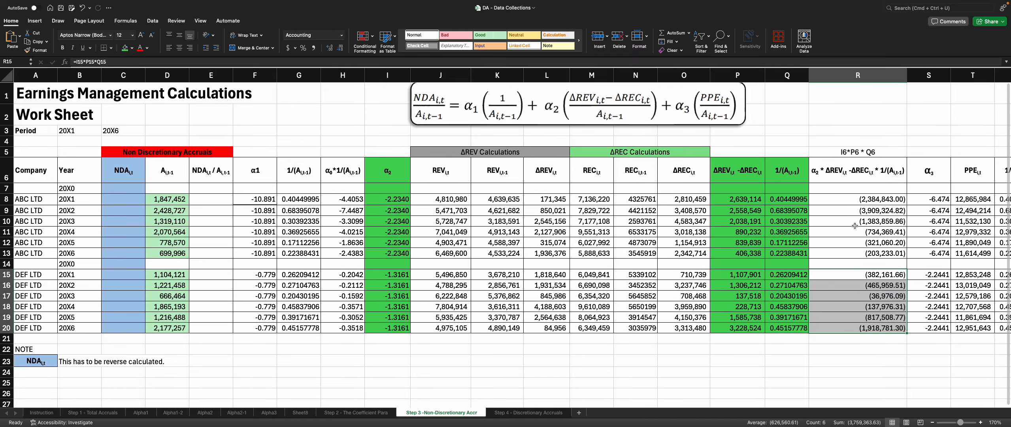
- Enter the formula =S8*T8*U8 in V8 for the α3 * PPE * 1/(A) term
{"action": "key", "text": "Right"}
{"action": "key", "text": "Right"}
{"action": "key", "text": "Right"}
{"action": "key", "text": "Right"}
{"action": "key", "text": "Right"}
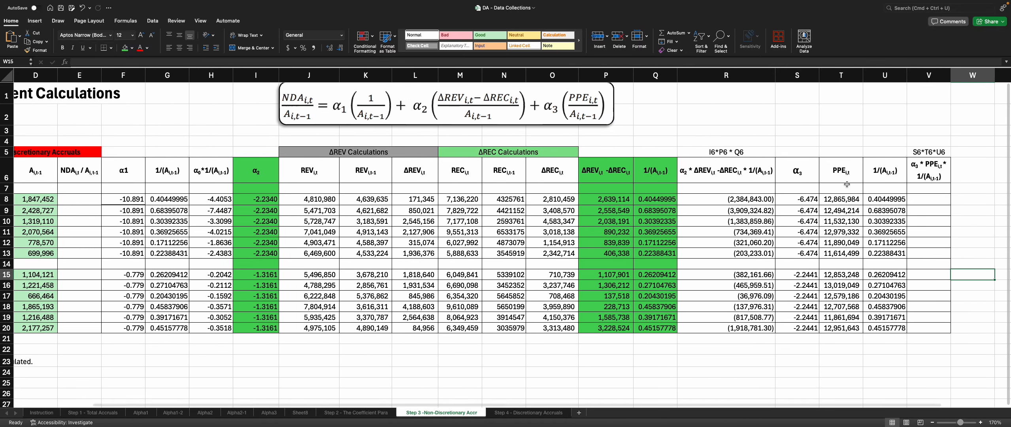
{"action": "left_click_drag", "start_coordinate": [803, 199], "coordinate": [890, 200]}
{"action": "left_click", "coordinate": [921, 200]}
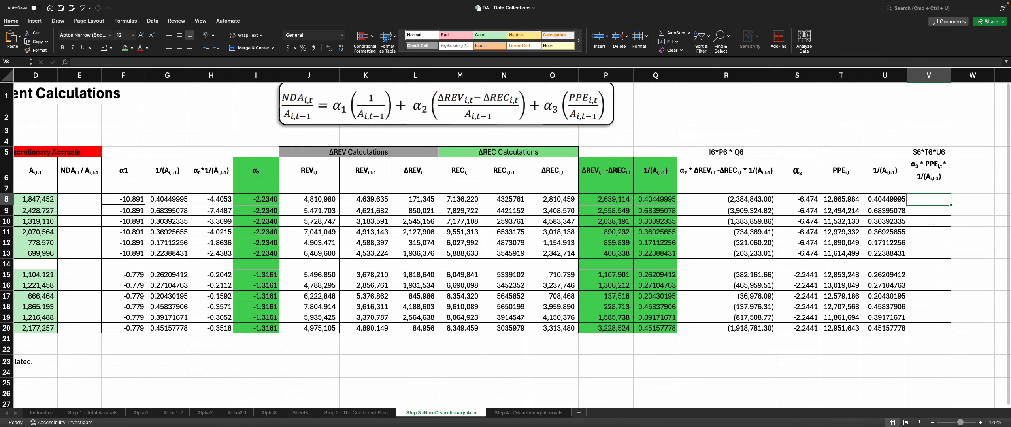
{"action": "type", "text": "="}
{"action": "key", "text": "Left"}
{"action": "key", "text": "Left"}
{"action": "key", "text": "Left"}
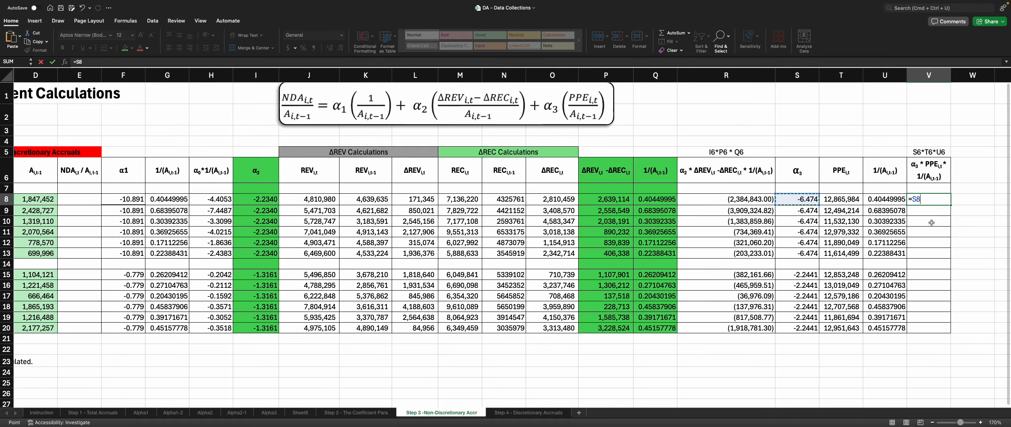
{"action": "type", "text": "*"}
{"action": "key", "text": "Left"}
{"action": "key", "text": "Left"}
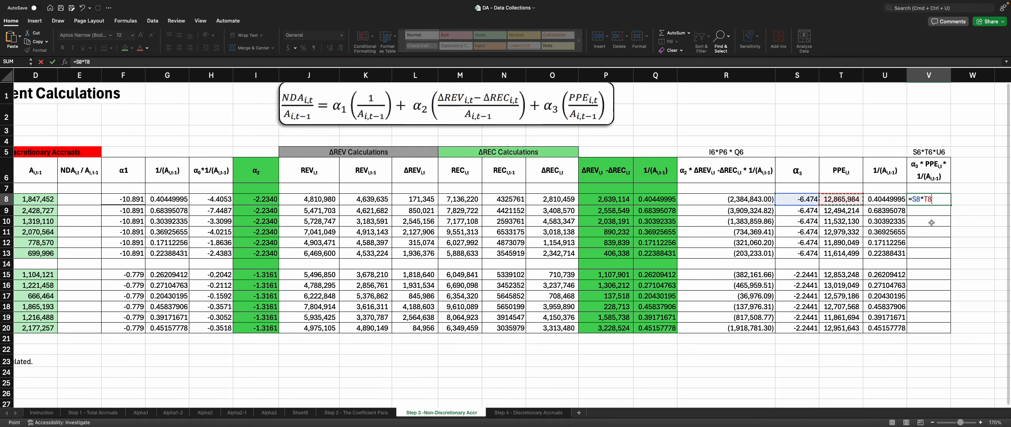
{"action": "type", "text": "*"}
{"action": "key", "text": "Left"}
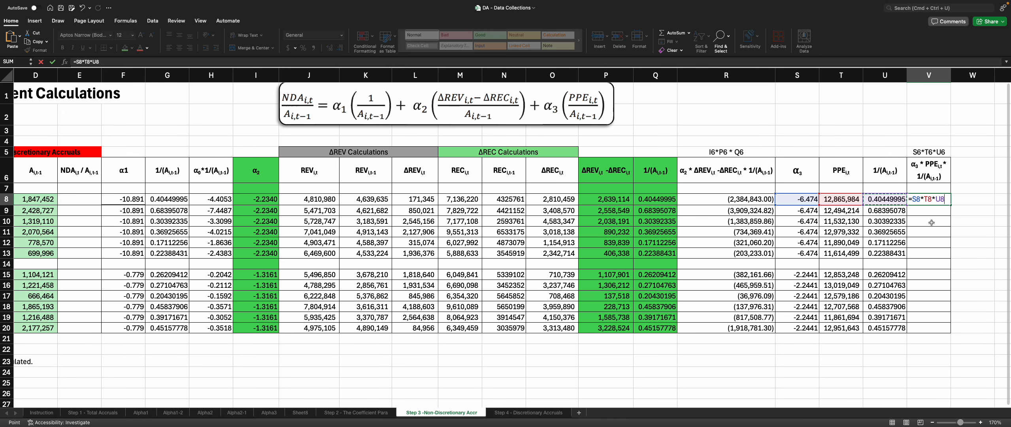
{"action": "key", "text": "ctrl+Return"}
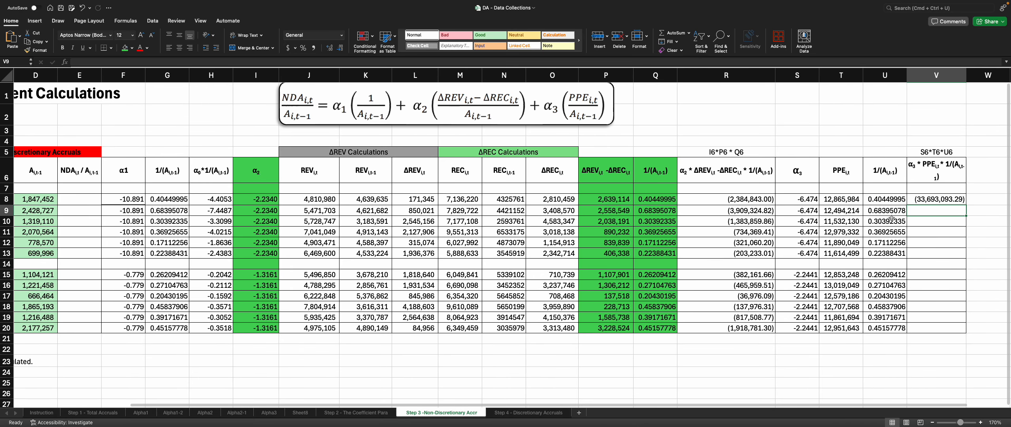
- Fill the V8 formula down to V13 and copy it into V15:V20 for DEF LTD
{"action": "left_click_drag", "start_coordinate": [965, 204], "coordinate": [938, 324]}
{"action": "left_click", "coordinate": [940, 252]}
{"action": "key", "text": "ctrl+c"}
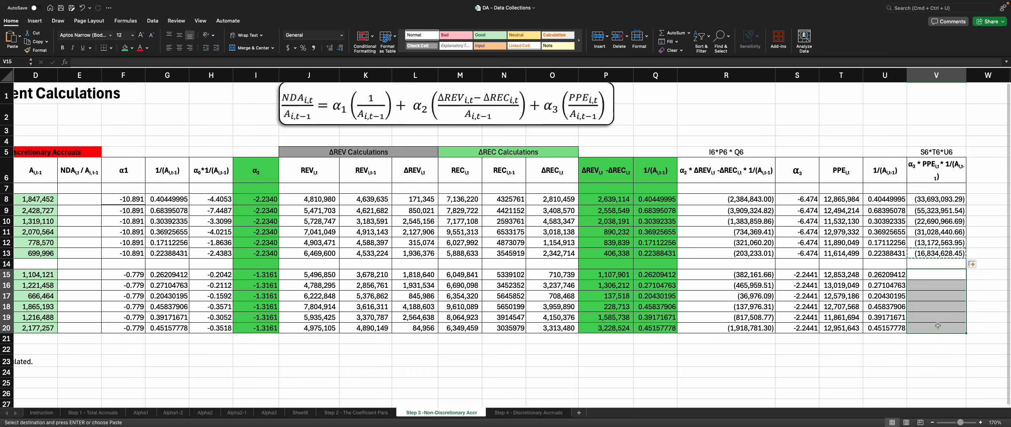
{"action": "key", "text": "cmd+v"}
- Enter the formula =ABS(H8+R8+V8) in E8 to calculate NDA / A for ABC LTD in 20X1
{"action": "left_click", "coordinate": [859, 307]}
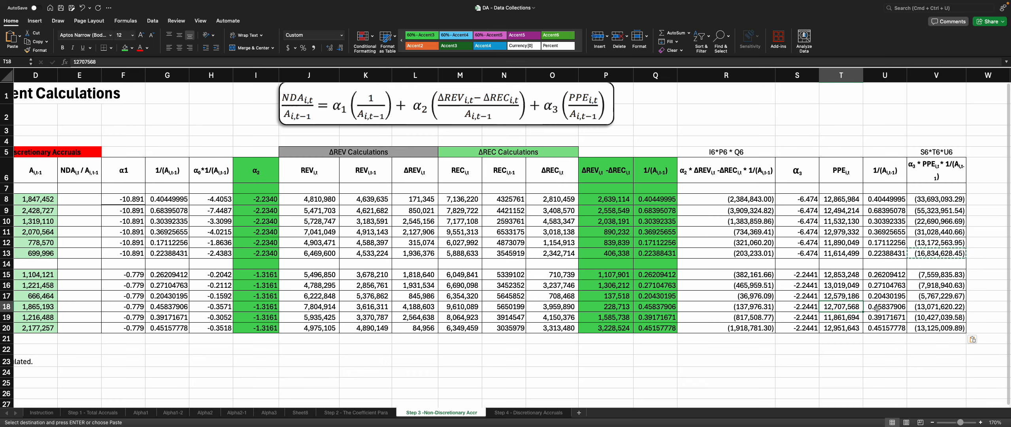
{"action": "key", "text": "Left"}
{"action": "key", "text": "Left"}
{"action": "key", "text": "Left"}
{"action": "key", "text": "Left"}
{"action": "key", "text": "Left"}
{"action": "key", "text": "Left"}
{"action": "key", "text": "Left"}
{"action": "key", "text": "Left"}
{"action": "key", "text": "Left"}
{"action": "key", "text": "Left"}
{"action": "key", "text": "Left"}
{"action": "key", "text": "Left"}
{"action": "key", "text": "Left"}
{"action": "key", "text": "Left"}
{"action": "key", "text": "Left"}
{"action": "key", "text": "Left"}
{"action": "key", "text": "Left"}
{"action": "key", "text": "Left"}
{"action": "key", "text": "Left"}
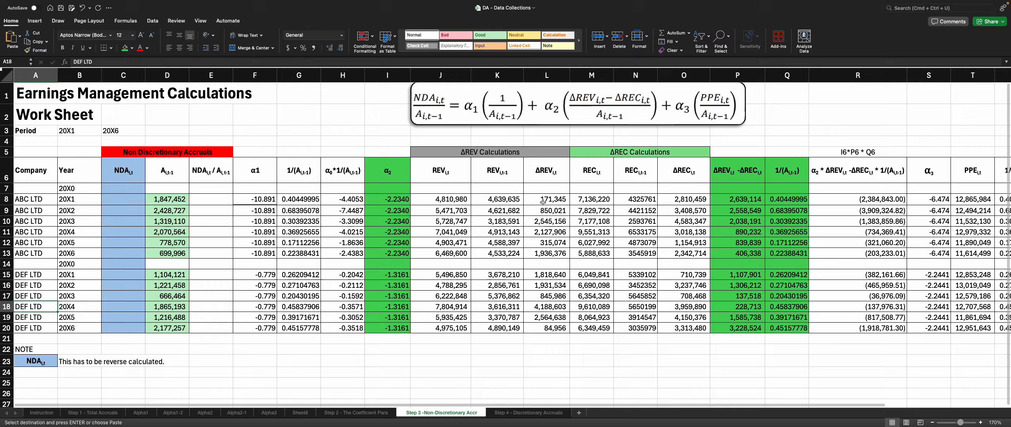
{"action": "left_click", "coordinate": [225, 203]}
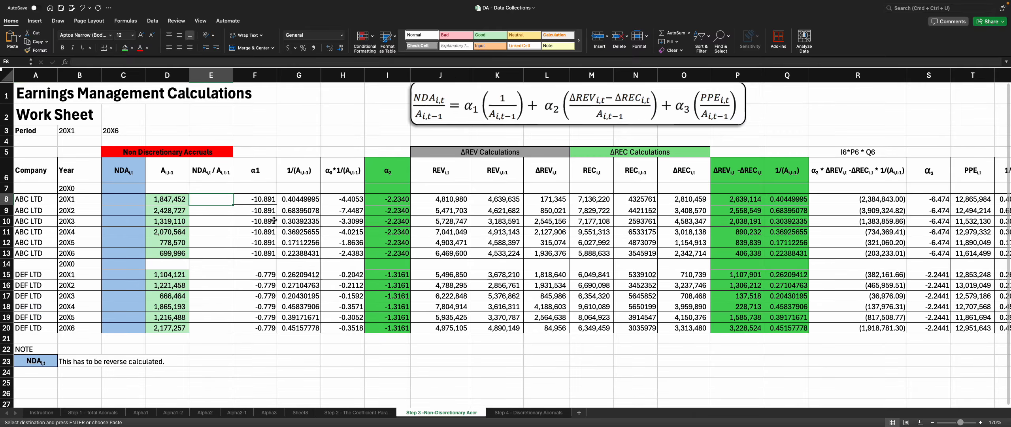
{"action": "type", "text": "=A"}
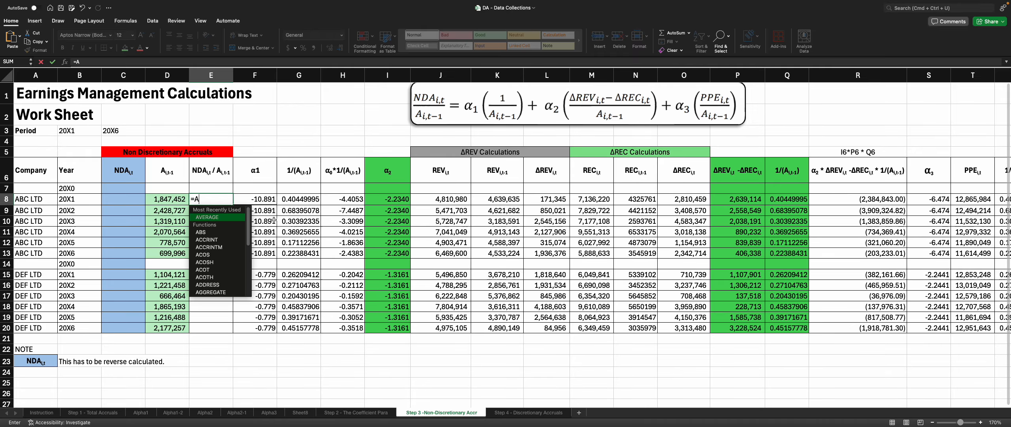
{"action": "type", "text": "bs"}
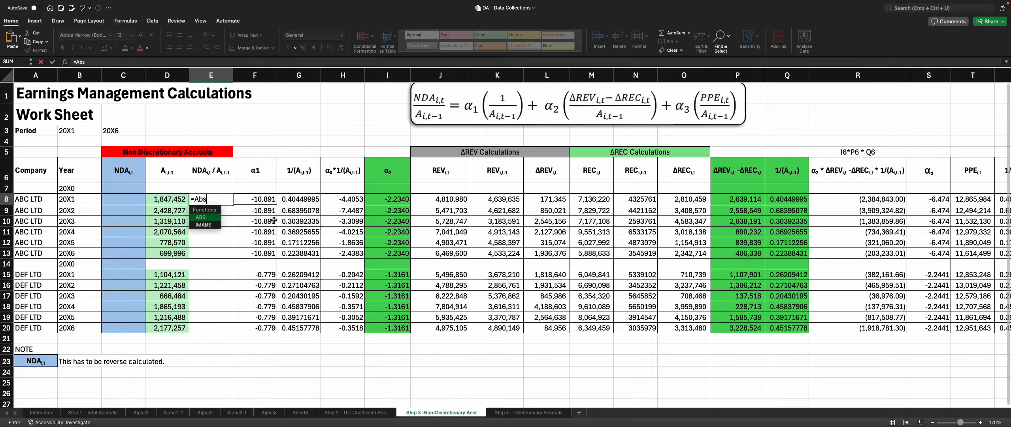
{"action": "key", "text": "Tab"}
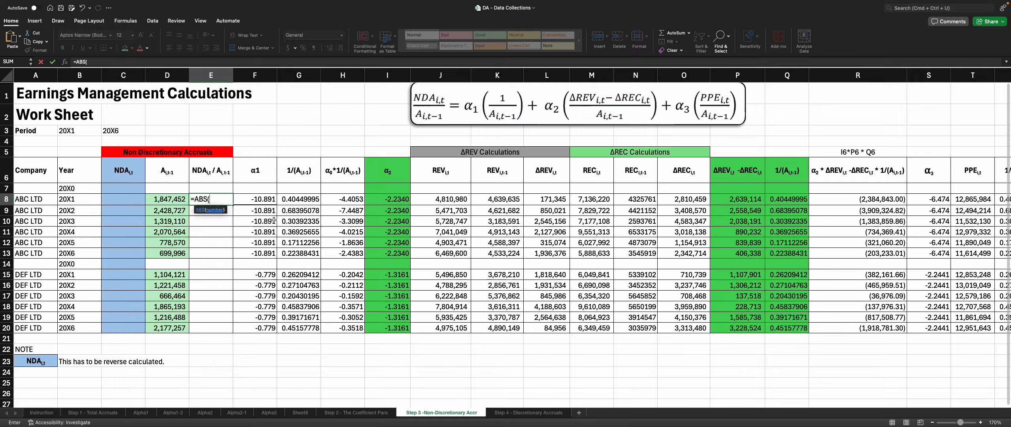
{"action": "key", "text": "Right"}
{"action": "key", "text": "Right"}
{"action": "key", "text": "Right"}
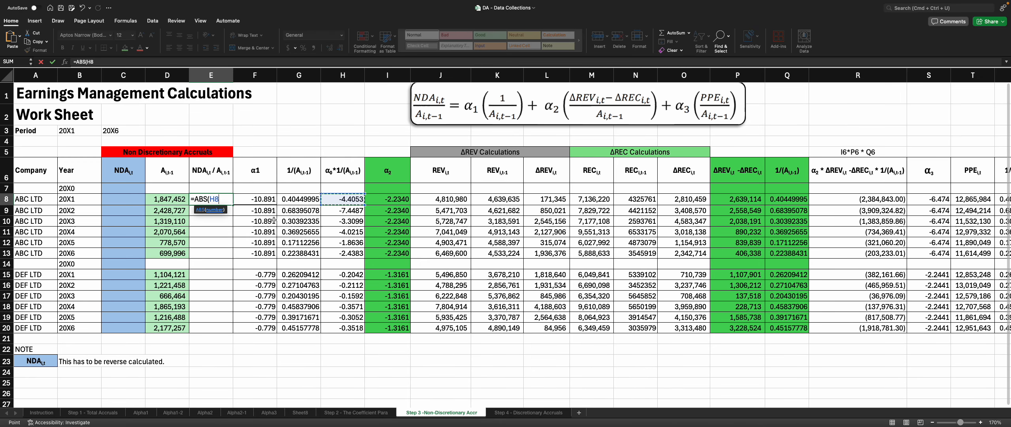
{"action": "type", "text": "+"}
{"action": "left_click", "coordinate": [845, 200]}
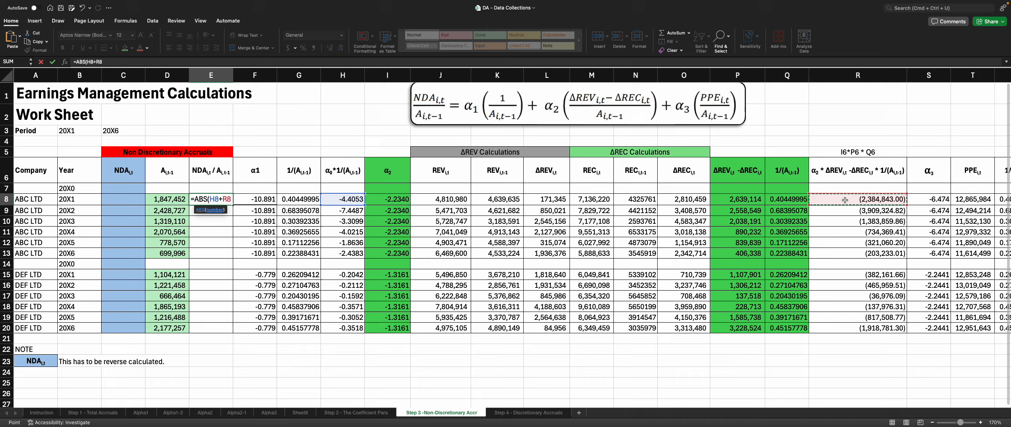
{"action": "type", "text": "+"}
{"action": "key", "text": "Right"}
{"action": "key", "text": "Right"}
{"action": "key", "text": "Right"}
{"action": "key", "text": "Right"}
{"action": "key", "text": "Right"}
{"action": "key", "text": "Right"}
{"action": "key", "text": "Right"}
{"action": "key", "text": "Right"}
{"action": "key", "text": "Right"}
{"action": "key", "text": "Right"}
{"action": "key", "text": "Right"}
{"action": "key", "text": "Right"}
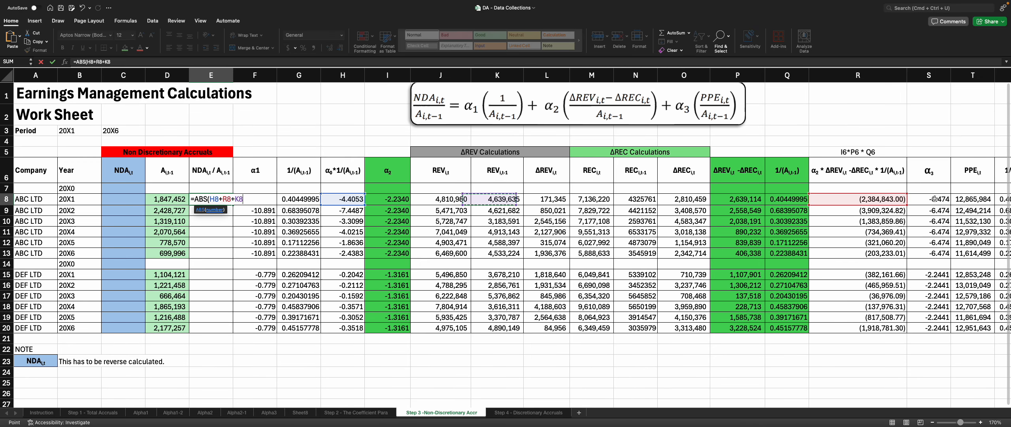
{"action": "scroll", "coordinate": [935, 199], "scroll_direction": "right", "scroll_amount": 5}
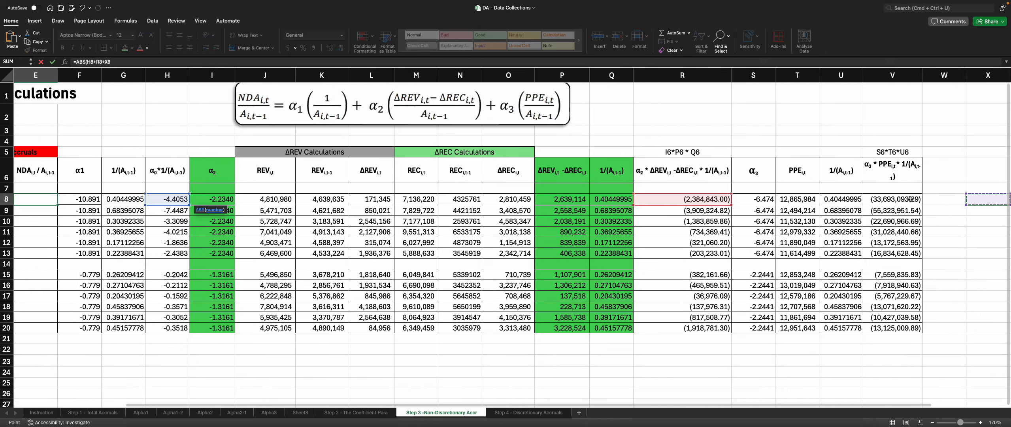
{"action": "left_click", "coordinate": [905, 198]}
{"action": "type", "text": ")"}
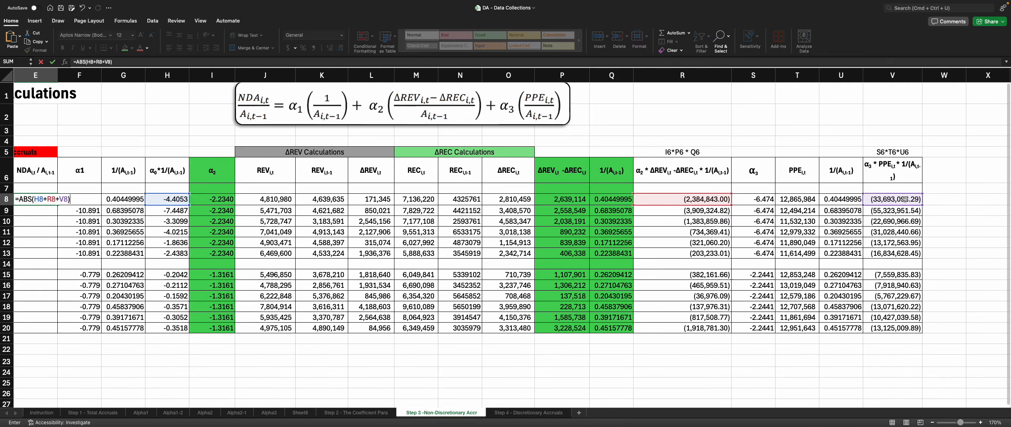
{"action": "key", "text": "Return"}
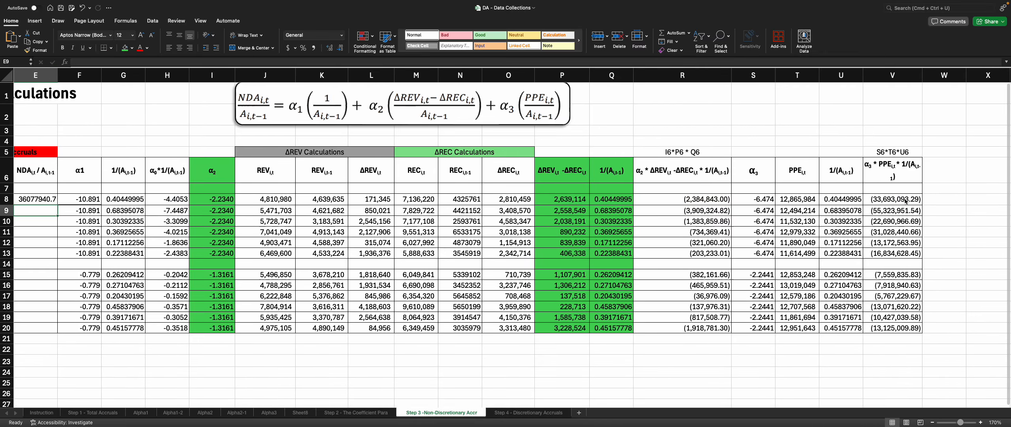
- Fill the NDA / A formula from E8 down to E13 and format the values with thousands separators and no decimals
{"action": "key", "text": "Up"}
{"action": "key", "text": "Left"}
{"action": "key", "text": "Left"}
{"action": "key", "text": "Left"}
{"action": "key", "text": "Right"}
{"action": "key", "text": "Right"}
{"action": "key", "text": "Right"}
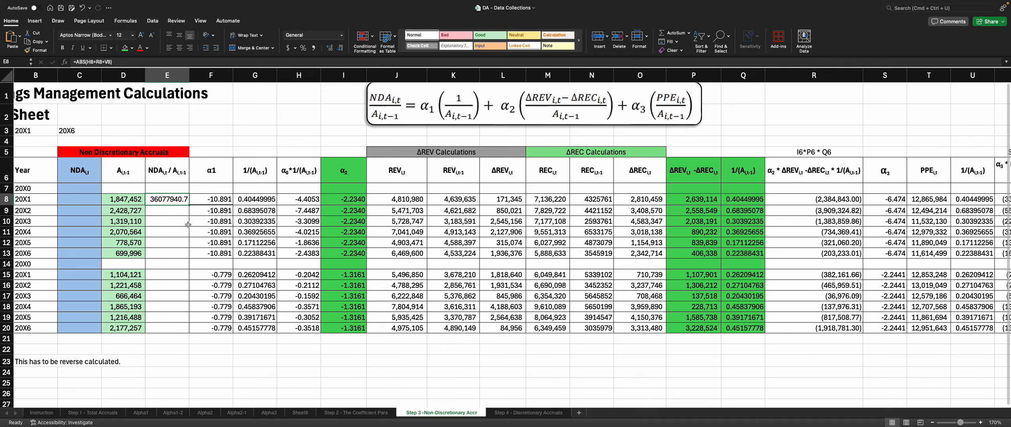
{"action": "left_click_drag", "start_coordinate": [190, 205], "coordinate": [186, 253]}
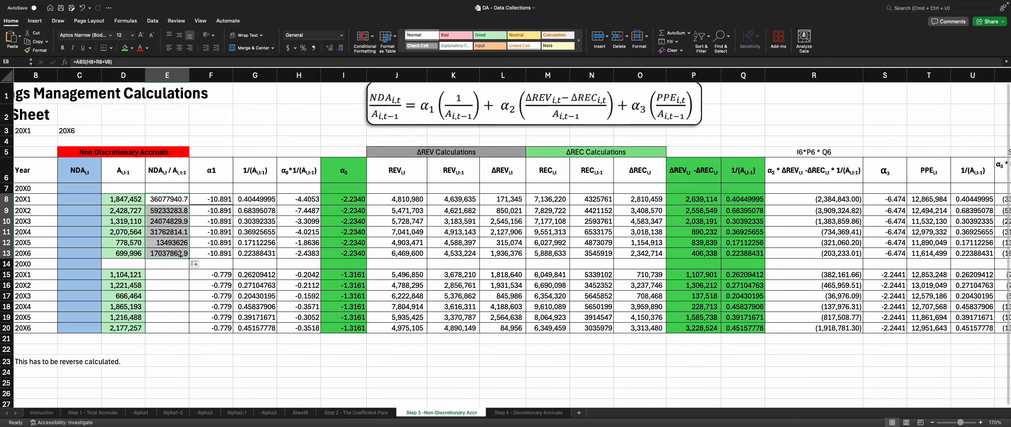
{"action": "left_click", "coordinate": [313, 47]}
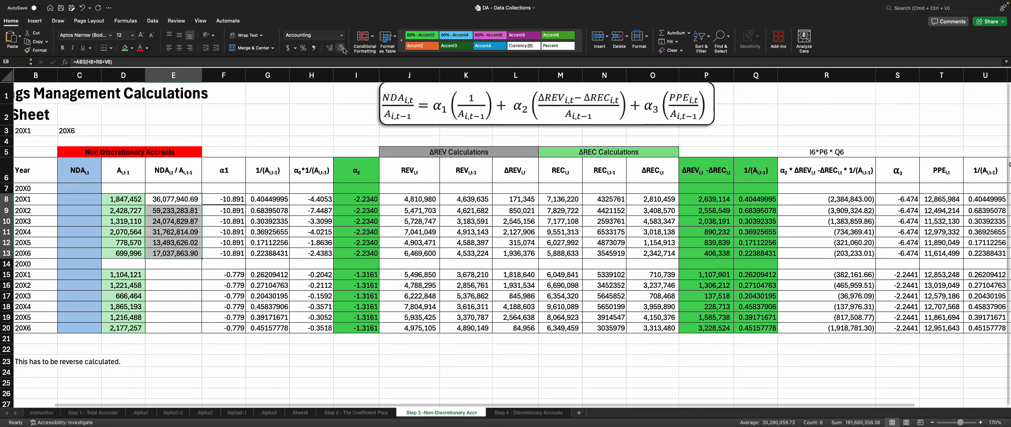
{"action": "left_click", "coordinate": [340, 48]}
{"action": "left_click", "coordinate": [339, 48]}
{"action": "left_click", "coordinate": [166, 199]}
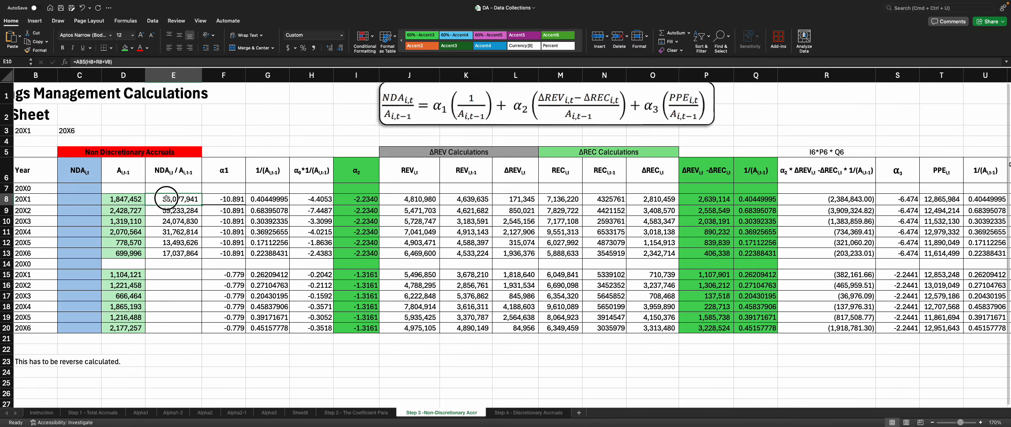
- Copy the NDA / A formula from the ABC LTD rows into E15:E20 for DEF LTD
{"action": "key", "text": "super+c"}
{"action": "left_click_drag", "start_coordinate": [175, 276], "coordinate": [169, 324]}
{"action": "key", "text": "super+v"}
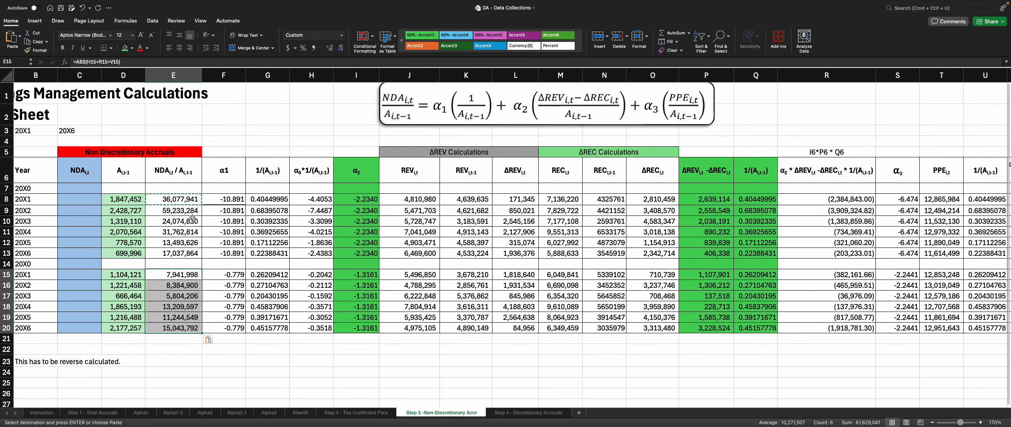
- Format the prior-year REC values in N8:N20 with thousands separators and no decimals
{"action": "left_click", "coordinate": [305, 213]}
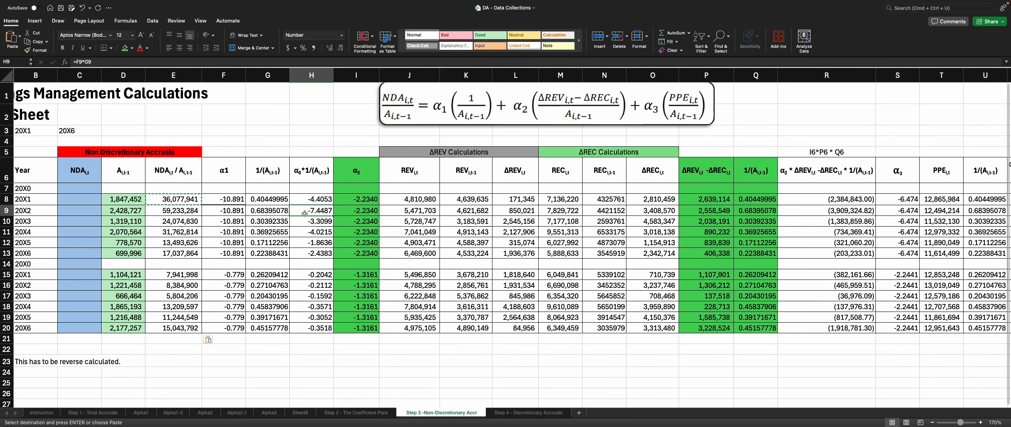
{"action": "left_click_drag", "start_coordinate": [592, 199], "coordinate": [599, 328]}
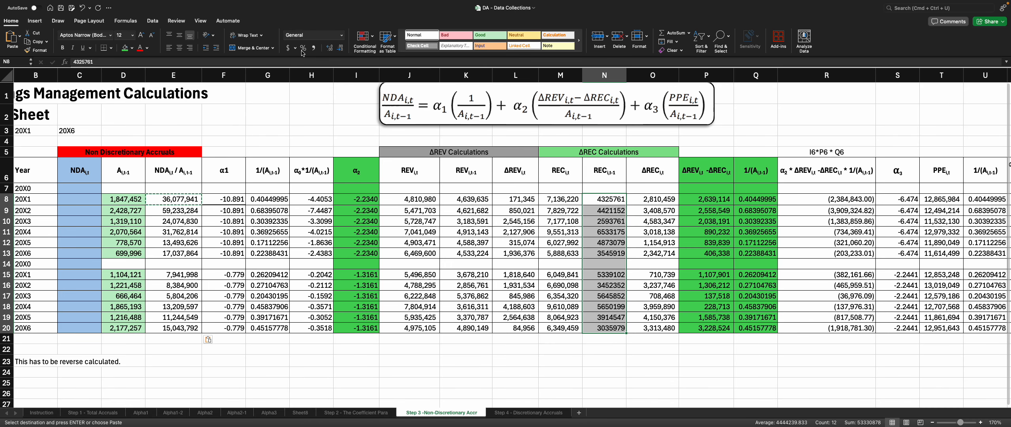
{"action": "left_click", "coordinate": [314, 51]}
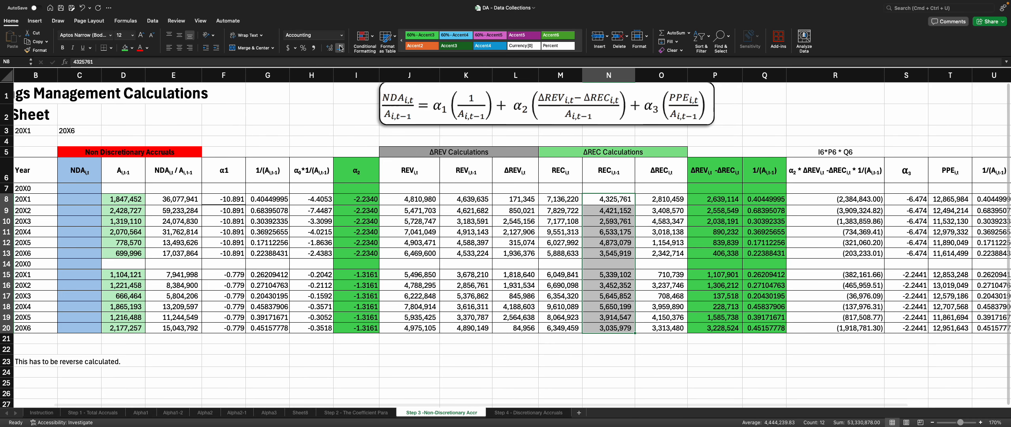
{"action": "left_click", "coordinate": [117, 221]}
{"action": "left_click", "coordinate": [174, 199]}
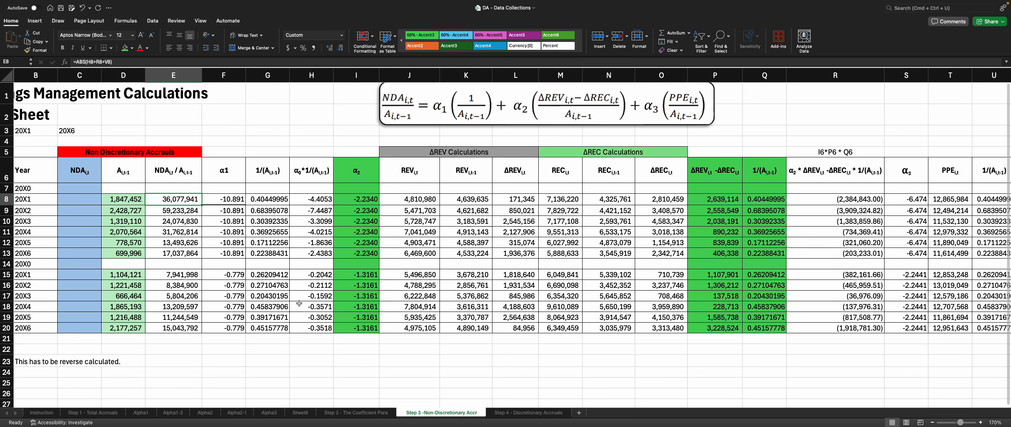
{"action": "left_click", "coordinate": [516, 413]}
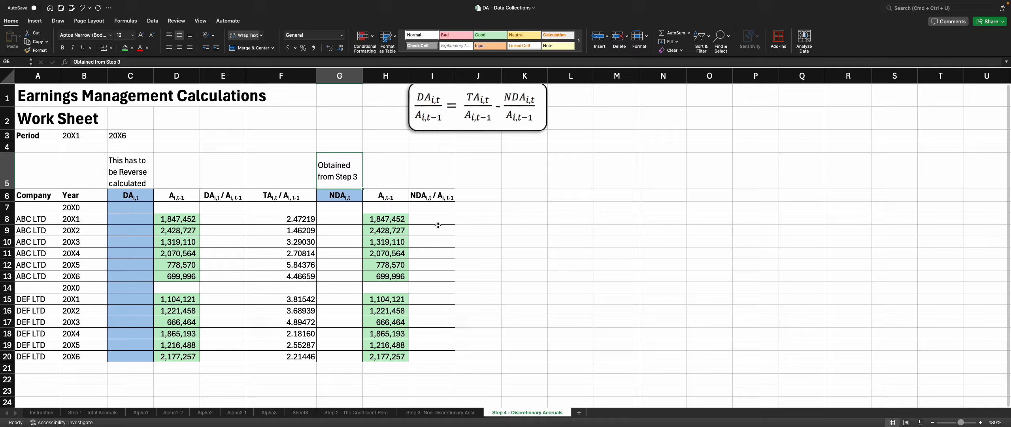
{"action": "left_click_drag", "start_coordinate": [429, 219], "coordinate": [420, 354]}
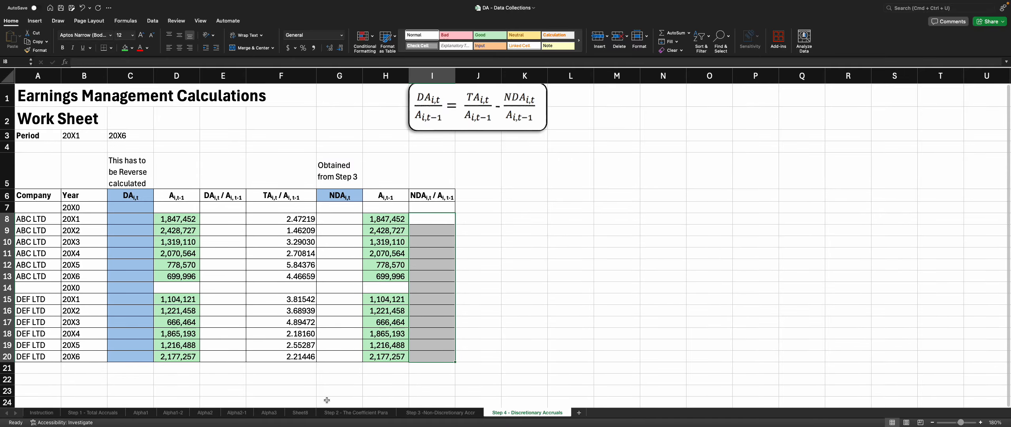
{"action": "left_click", "coordinate": [442, 414]}
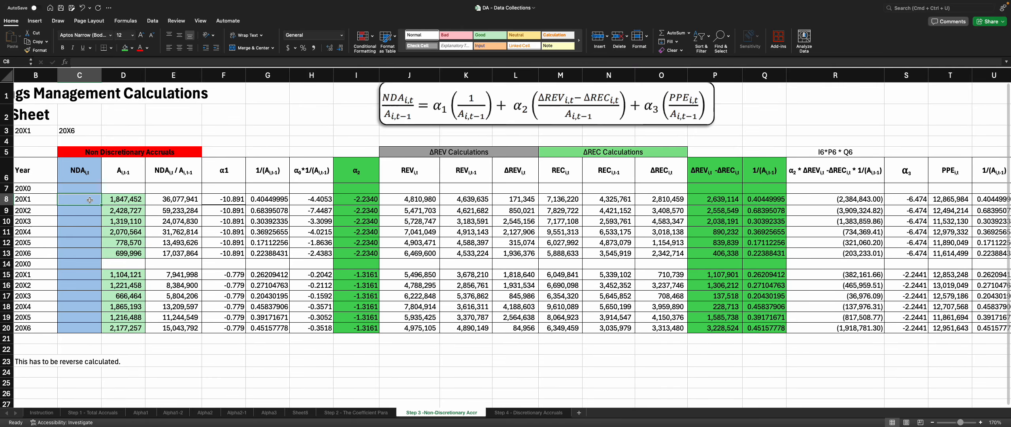
{"action": "type", "text": "="}
{"action": "key", "text": "Right"}
{"action": "key", "text": "Right"}
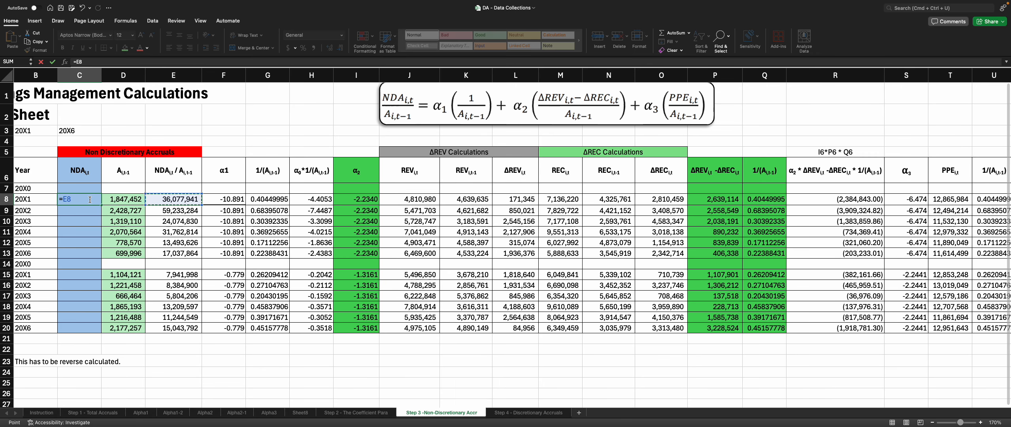
{"action": "key", "text": "Escape"}
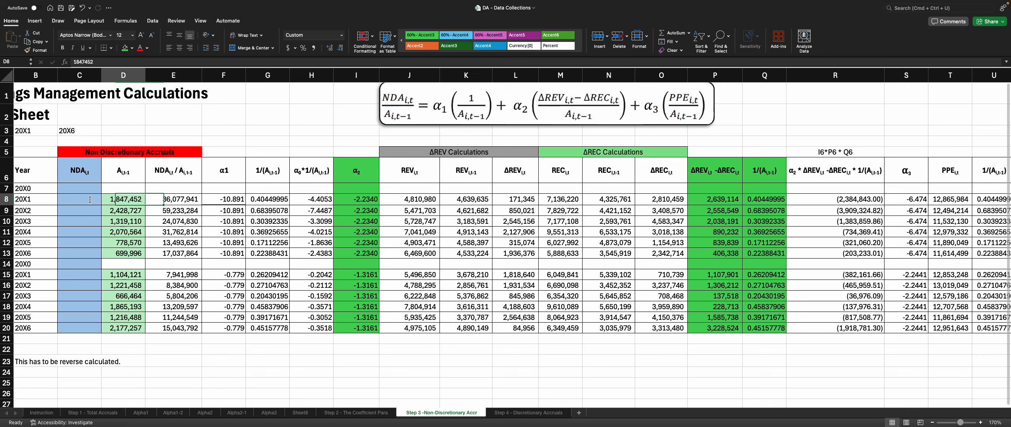
{"action": "key", "text": "Right"}
{"action": "key", "text": "Right"}
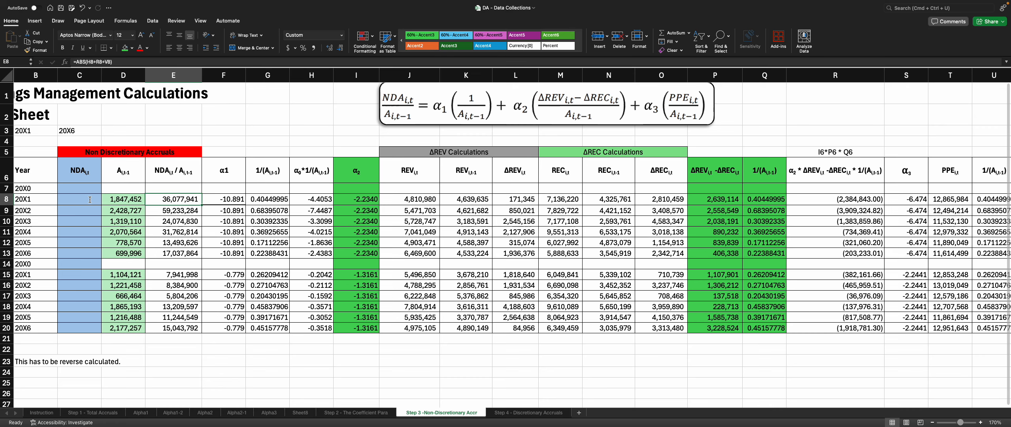
- Copy the NDA / A results from E8:E20 and paste them as values into I8:I20 of the Step 4 - Discretionary Accruals sheet
{"action": "left_click_drag", "start_coordinate": [178, 200], "coordinate": [180, 327]}
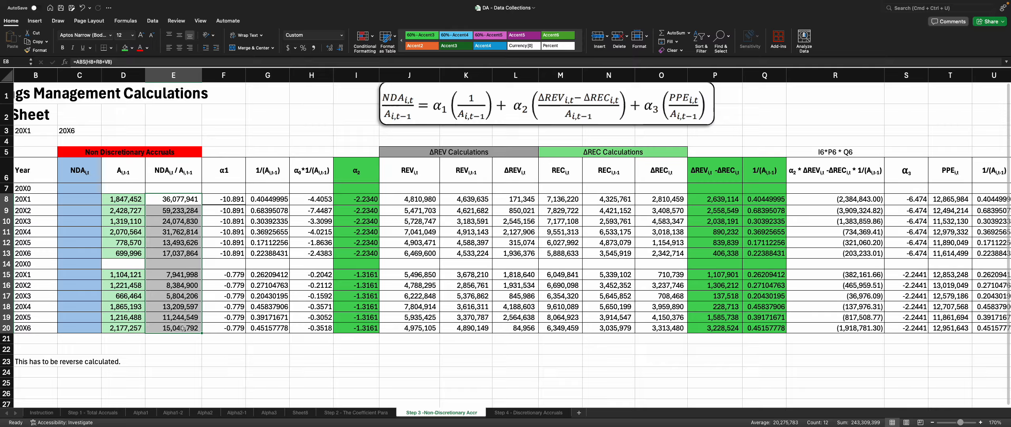
{"action": "left_click", "coordinate": [177, 285]}
{"action": "left_click_drag", "start_coordinate": [182, 200], "coordinate": [180, 328]}
{"action": "key", "text": "super+c"}
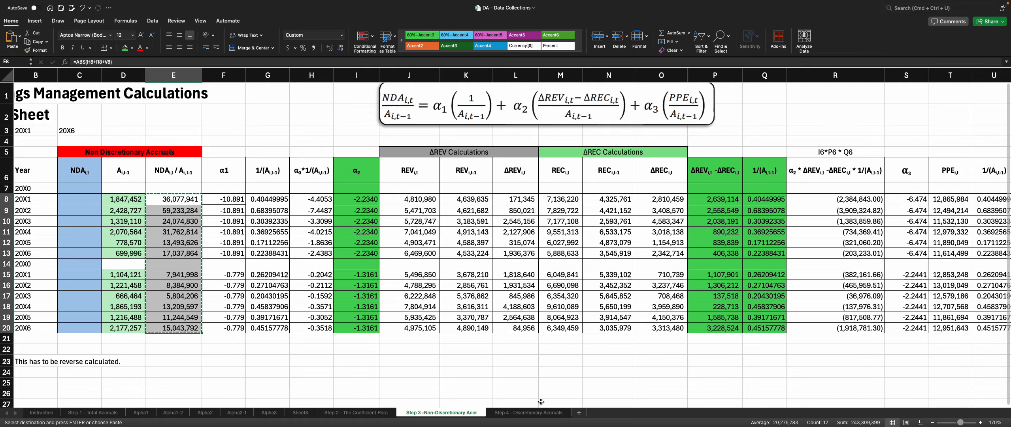
{"action": "left_click", "coordinate": [530, 412]}
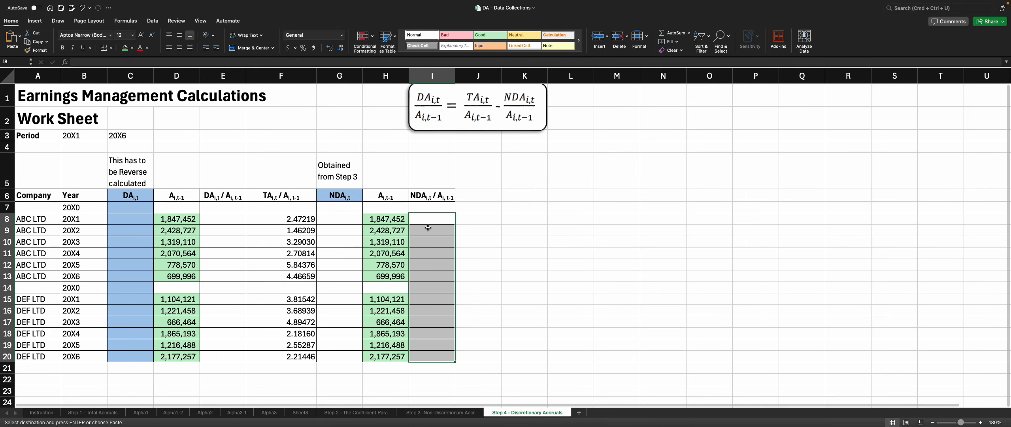
{"action": "left_click", "coordinate": [526, 228]}
{"action": "left_click_drag", "start_coordinate": [432, 218], "coordinate": [420, 352]}
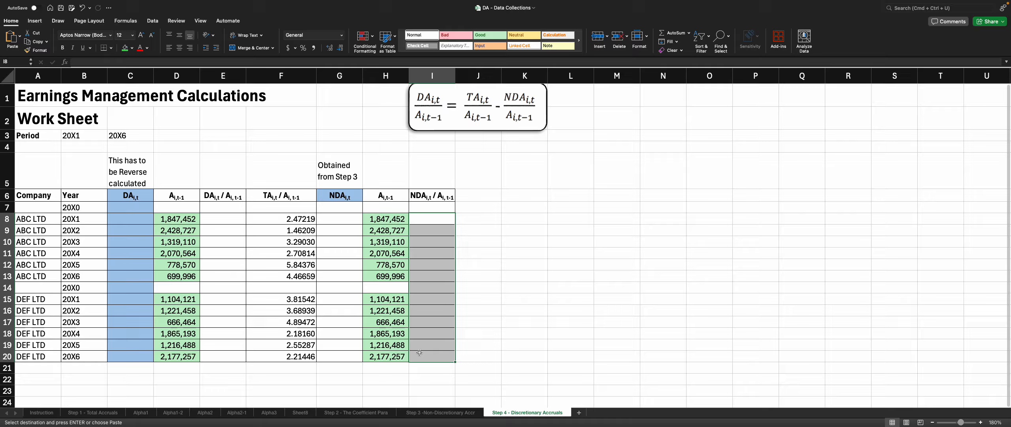
{"action": "key", "text": "super+v"}
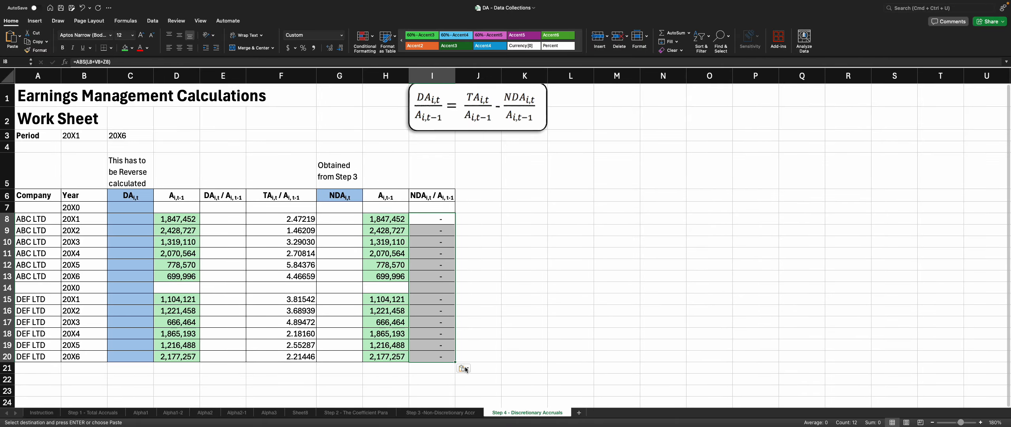
{"action": "left_click", "coordinate": [463, 368]}
{"action": "left_click", "coordinate": [489, 291]}
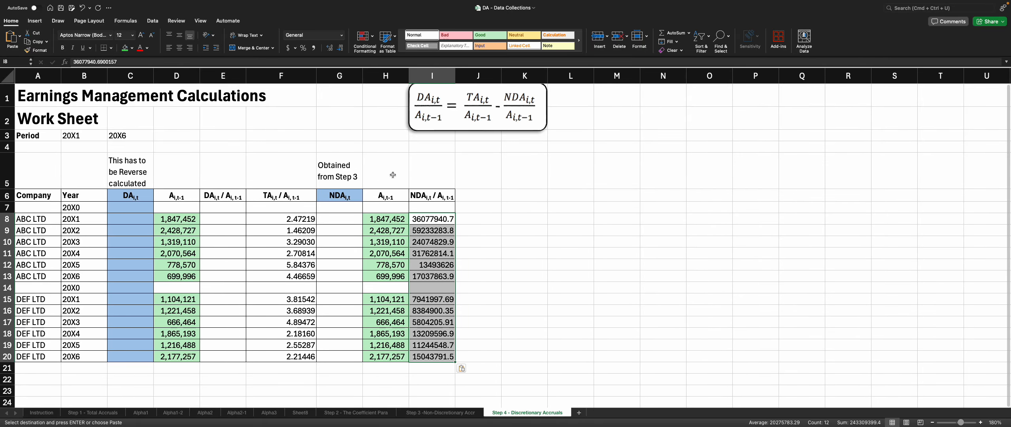
- Format the pasted NDA / A values in I8:I20 with thousands separators and no decimals
{"action": "left_click", "coordinate": [313, 48]}
{"action": "left_click", "coordinate": [339, 47]}
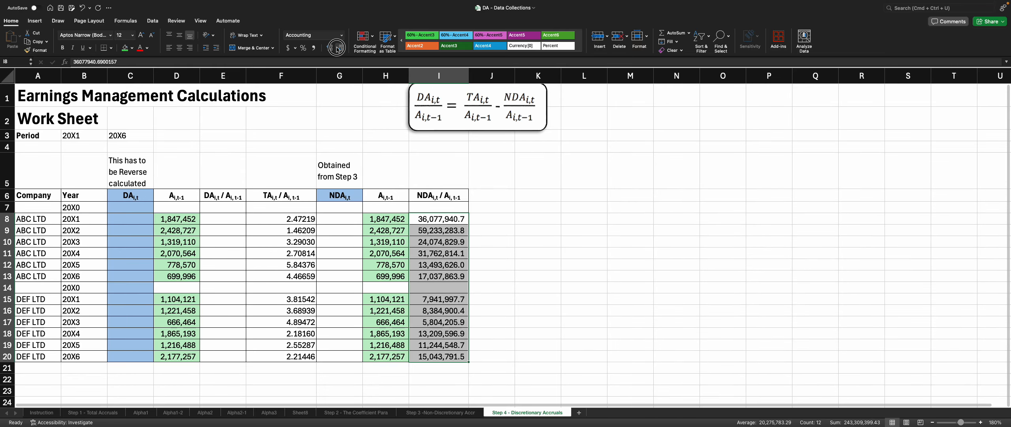
{"action": "left_click", "coordinate": [339, 47]}
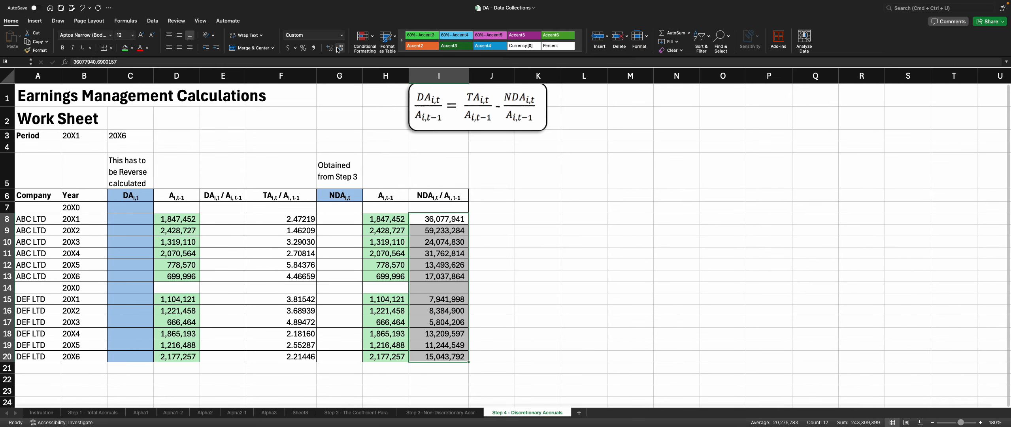
- Enter the formula =D8*E8 in C8 of the Step 3 sheet to reverse-calculate NDA for ABC LTD in 20X1
{"action": "left_click", "coordinate": [428, 413]}
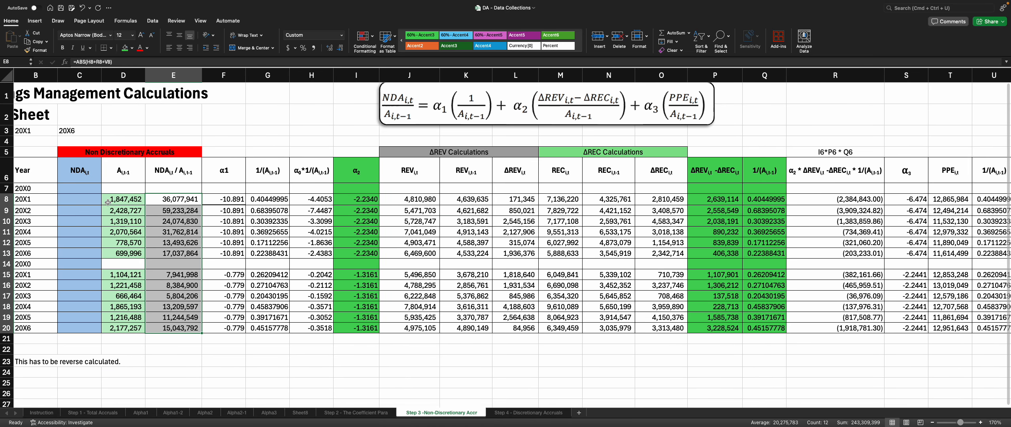
{"action": "left_click", "coordinate": [79, 199]}
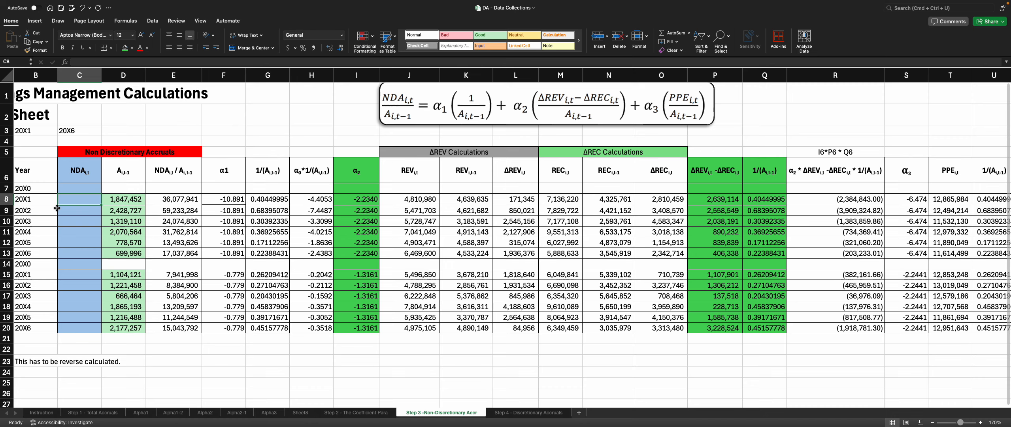
{"action": "type", "text": "="}
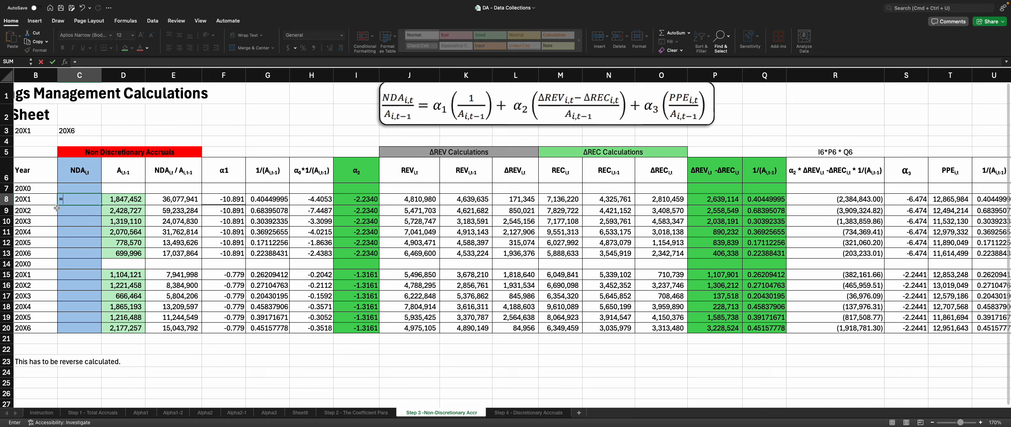
{"action": "key", "text": "Right"}
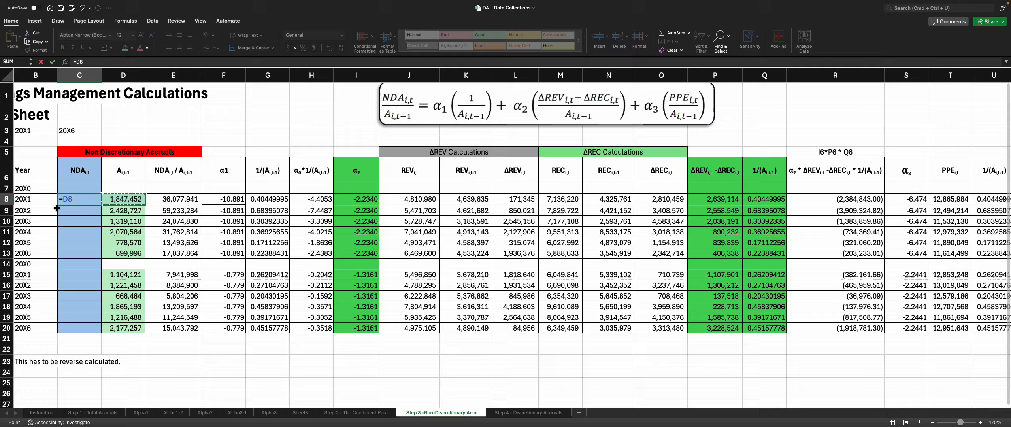
{"action": "type", "text": "*"}
{"action": "key", "text": "Right"}
{"action": "key", "text": "Right"}
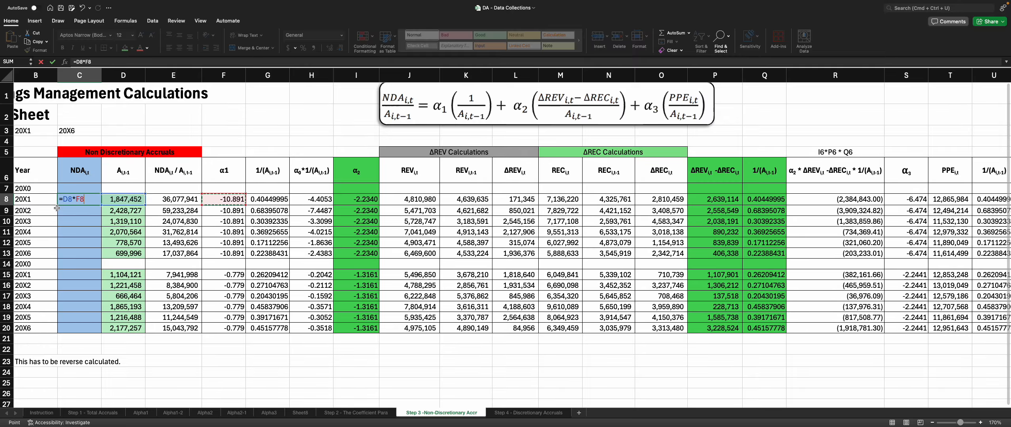
{"action": "key", "text": "Return"}
{"action": "key", "text": "Up"}
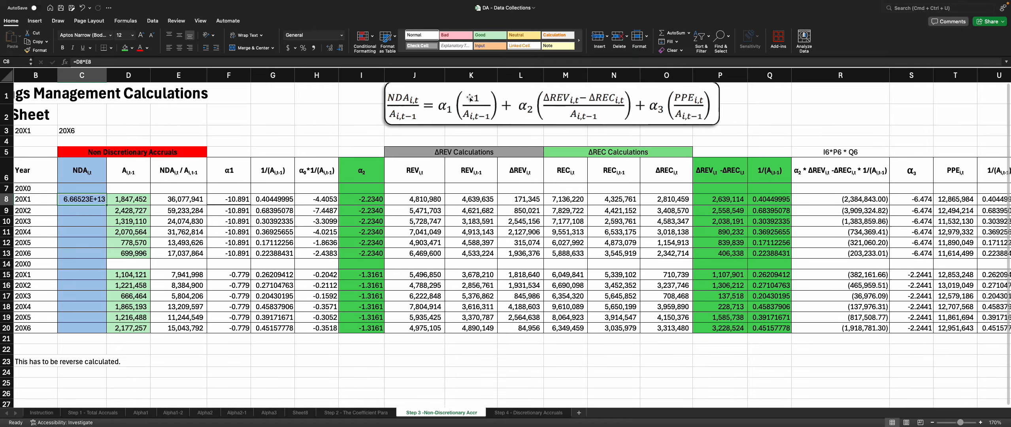
- Format the NDA value in C8 with thousands separators and no decimals
{"action": "left_click", "coordinate": [318, 49]}
{"action": "left_click", "coordinate": [340, 47]}
{"action": "left_click", "coordinate": [339, 47]}
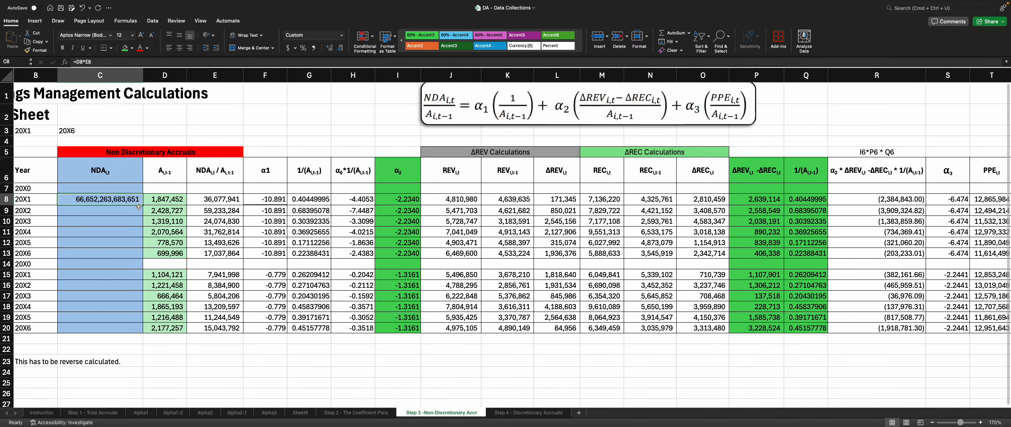
- Fill the NDA formula from C8 down to C20 and clear C14 in the DEF LTD 20X0 row
{"action": "left_click_drag", "start_coordinate": [143, 204], "coordinate": [141, 334]}
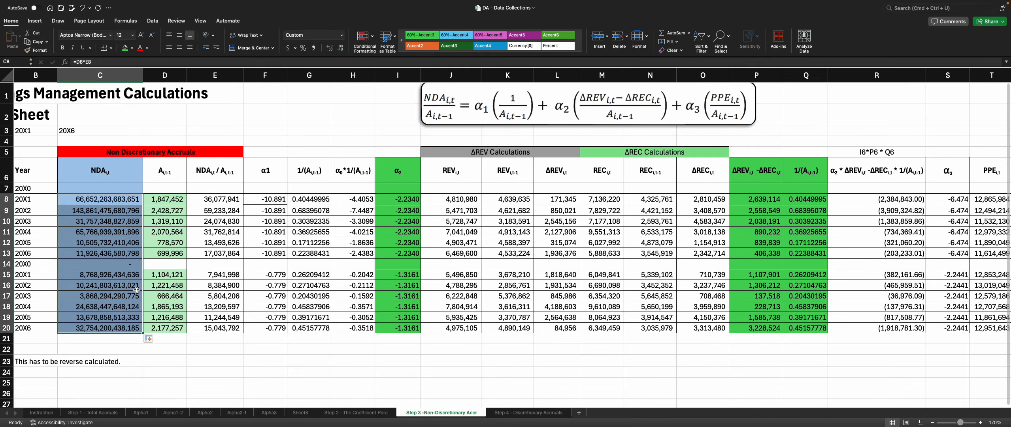
{"action": "left_click", "coordinate": [130, 264]}
{"action": "key", "text": "Delete"}
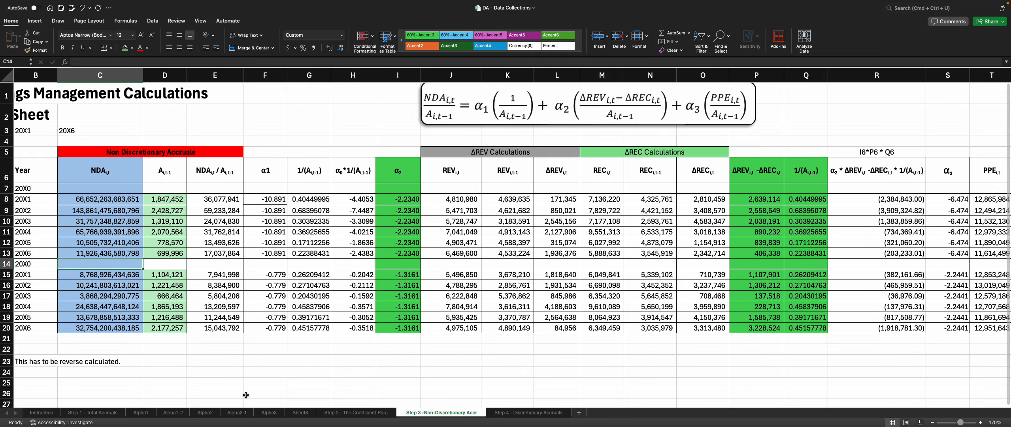
{"action": "left_click", "coordinate": [507, 412]}
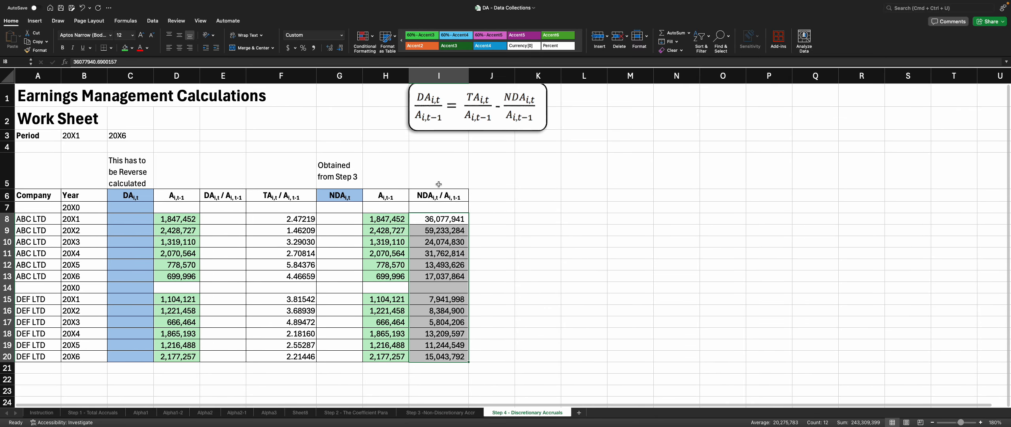
{"action": "left_click_drag", "start_coordinate": [222, 174], "coordinate": [207, 360]}
{"action": "left_click", "coordinate": [230, 175]}
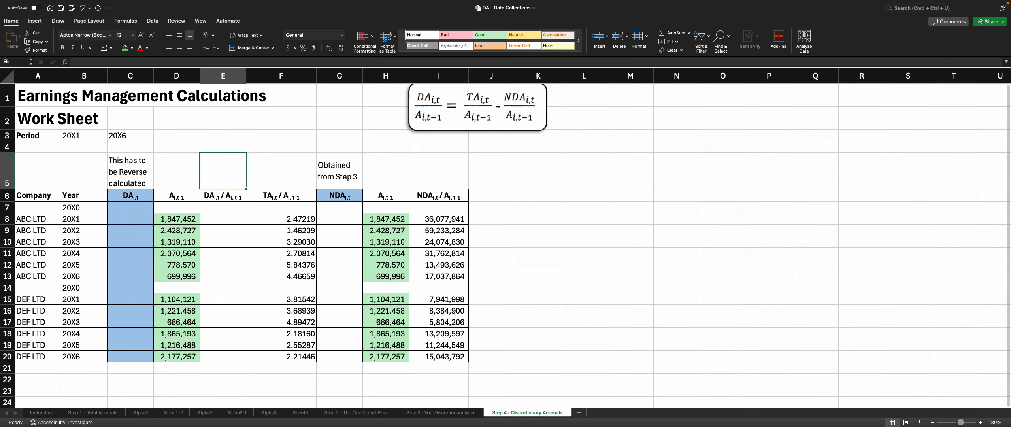
{"action": "left_click", "coordinate": [441, 412]}
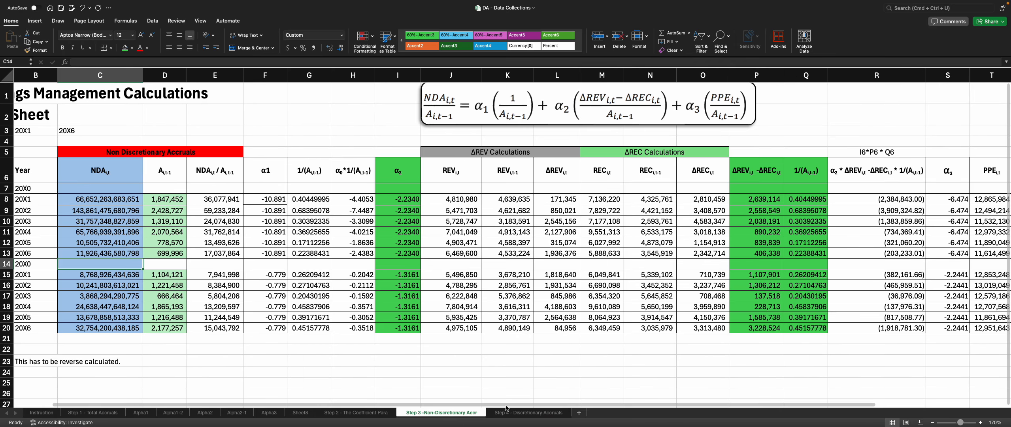
{"action": "left_click_drag", "start_coordinate": [505, 405], "coordinate": [450, 406]}
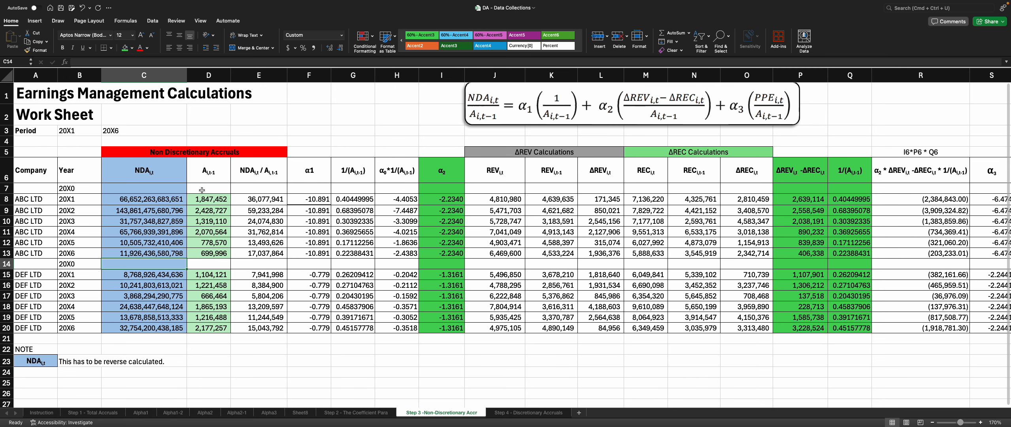
- Select the 1/(A) values for ABC LTD in column G, starting at G8
{"action": "left_click_drag", "start_coordinate": [358, 199], "coordinate": [355, 243]}
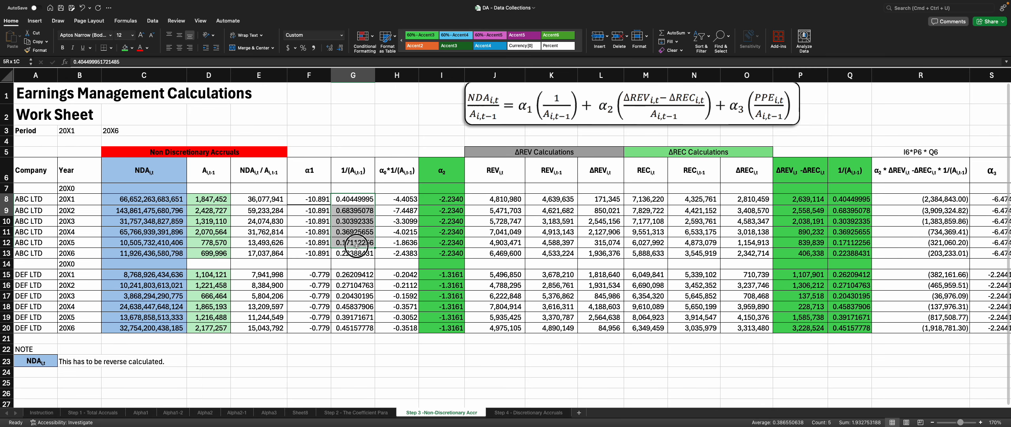